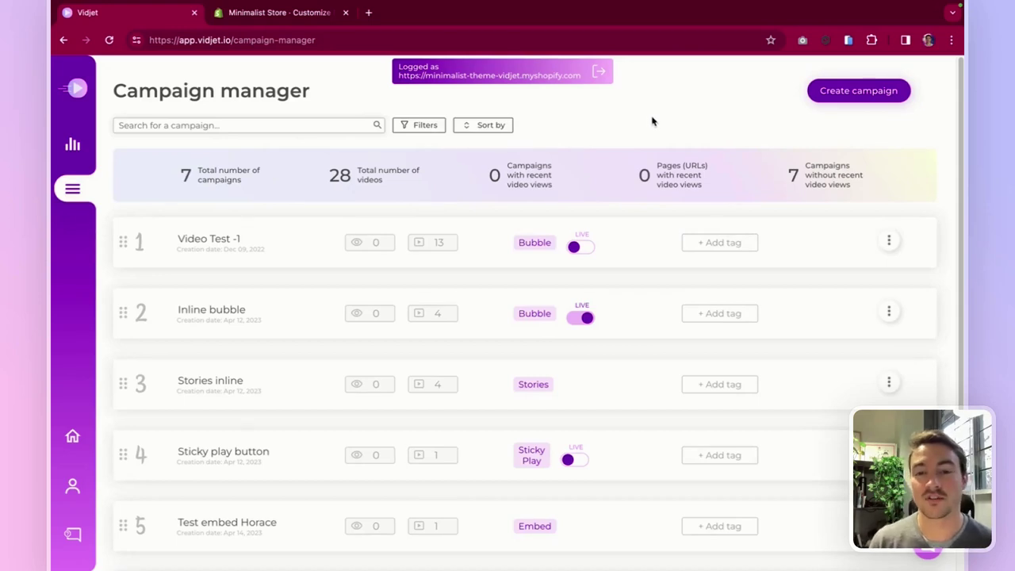
Step: Create a new campaign in the full screen Carousel format with the Regular way of embedding videos
left_click(822, 94)
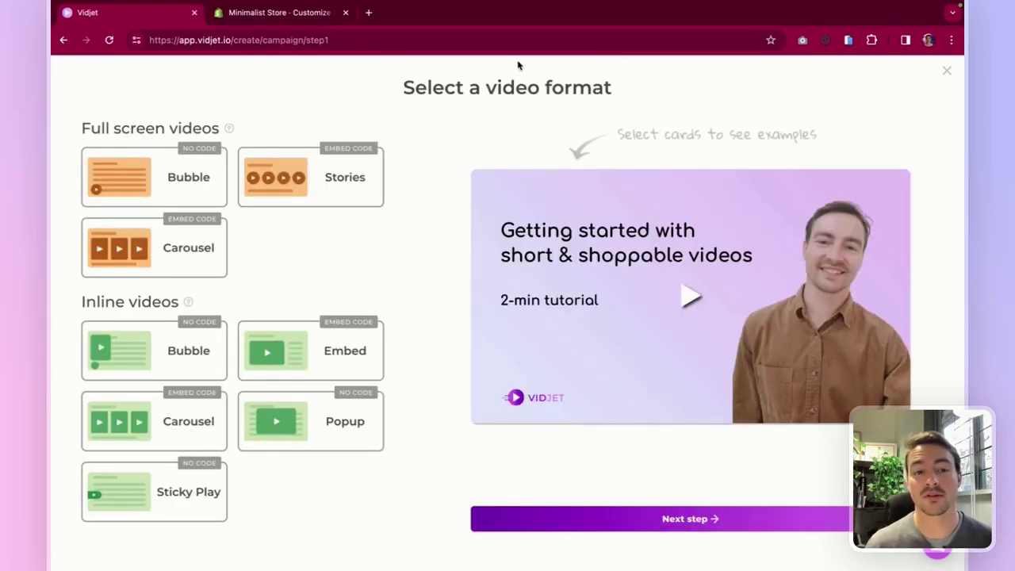
left_click(195, 265)
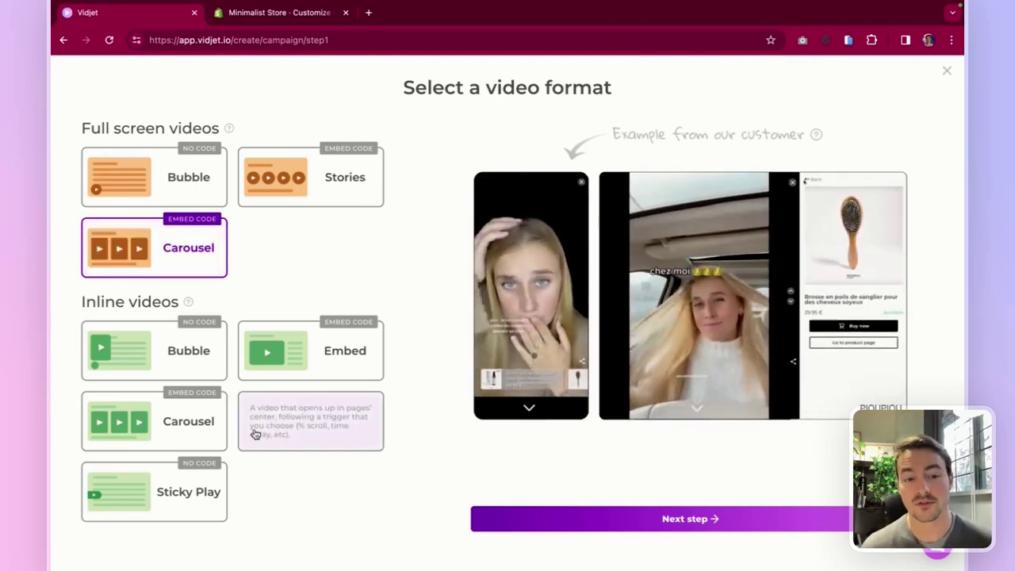
left_click(198, 424)
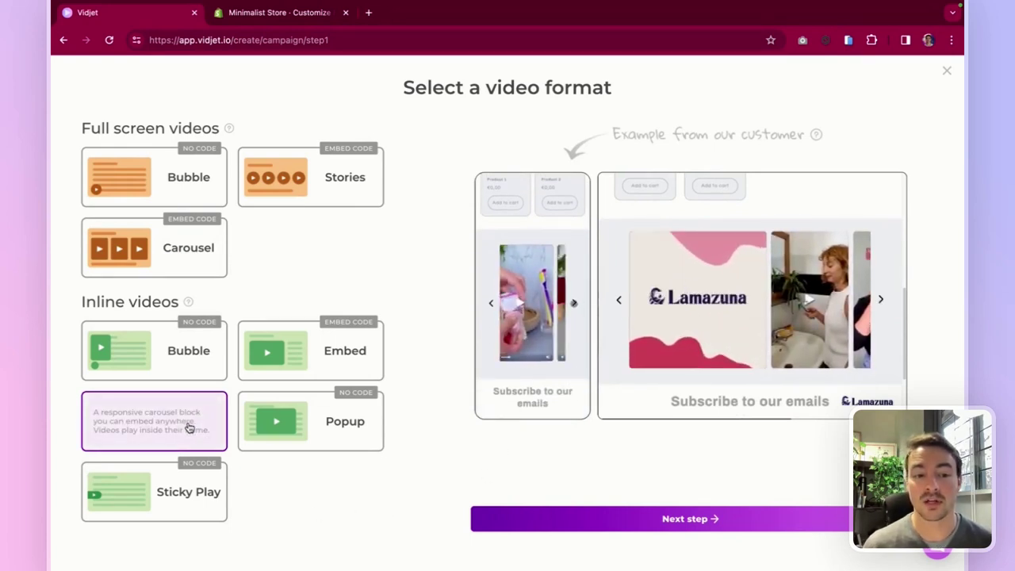
left_click(187, 270)
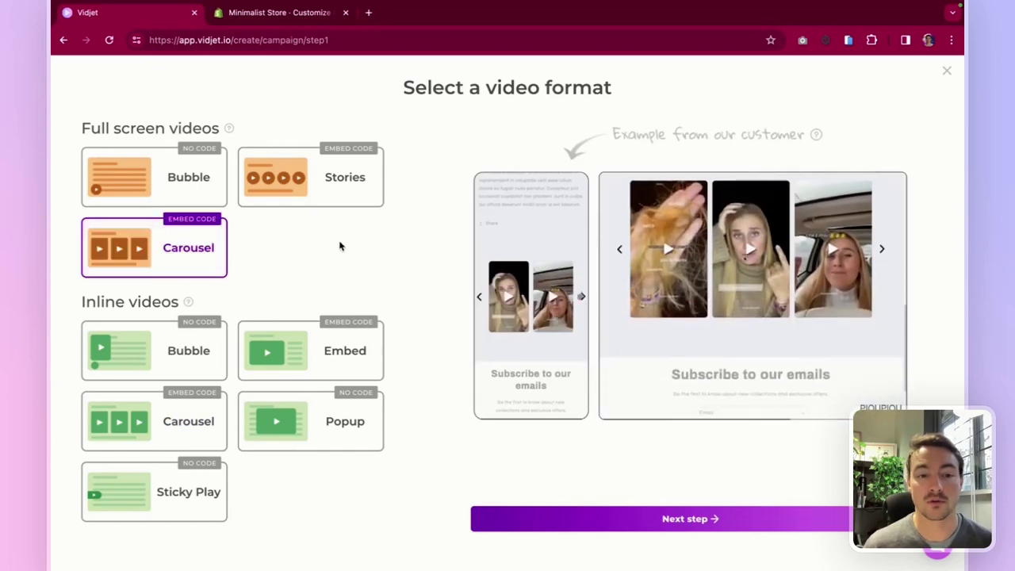
left_click(575, 520)
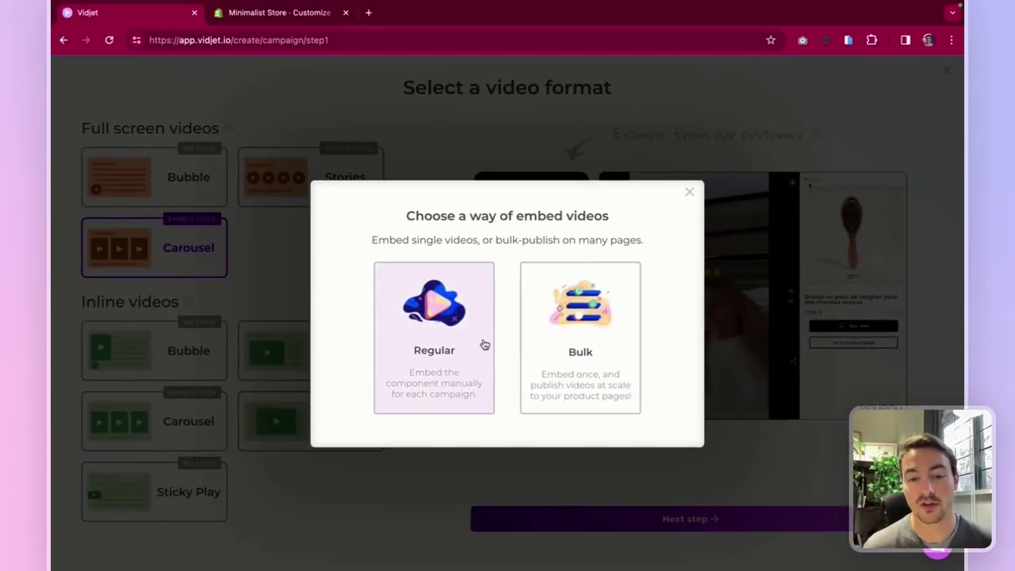
left_click(486, 347)
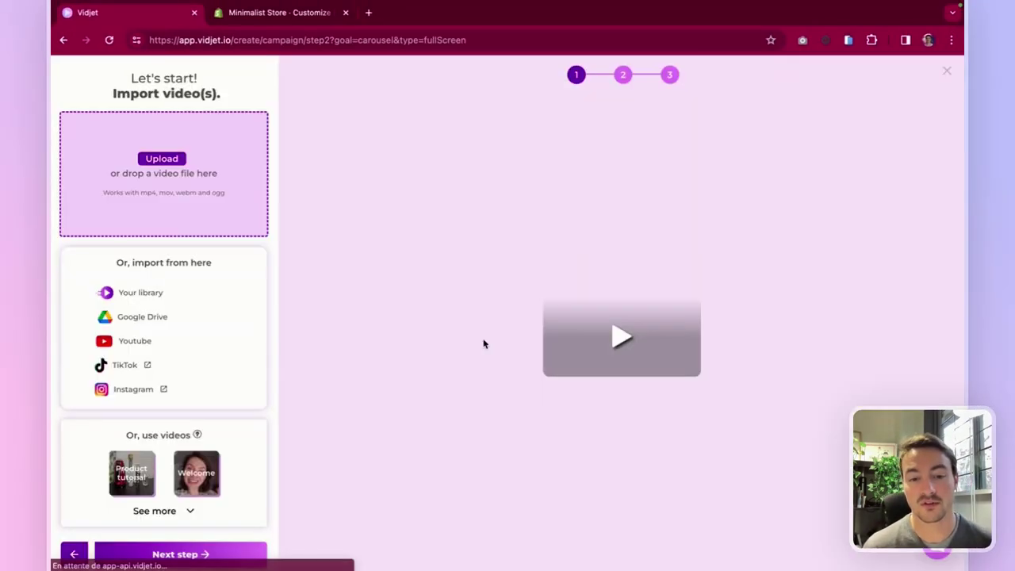
Step: Import six videos from the library: white handbag, pink prayer hijab, Solution Exfoliante bottle, storefront, herb infusion and Spring Summer 2021 sandals
left_click(165, 299)
left_click(134, 242)
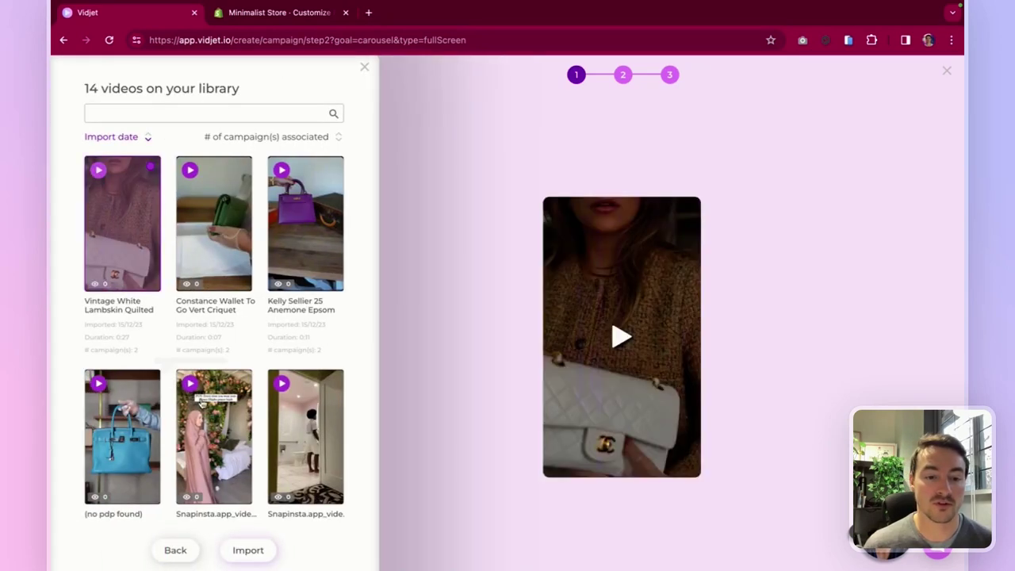
left_click(209, 426)
scroll(214, 397, "down", 3)
left_click(215, 409)
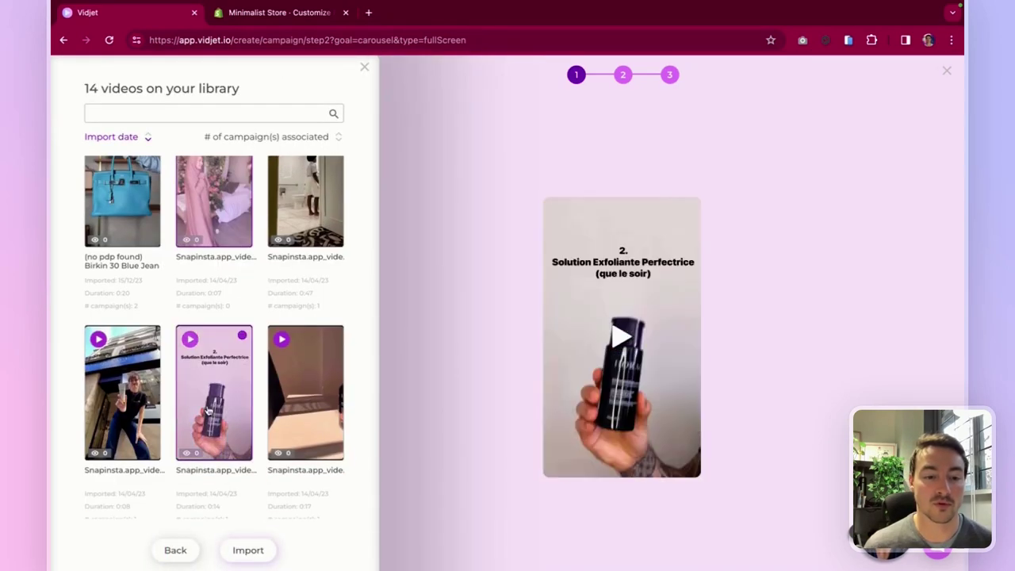
left_click(135, 412)
scroll(270, 396, "down", 4)
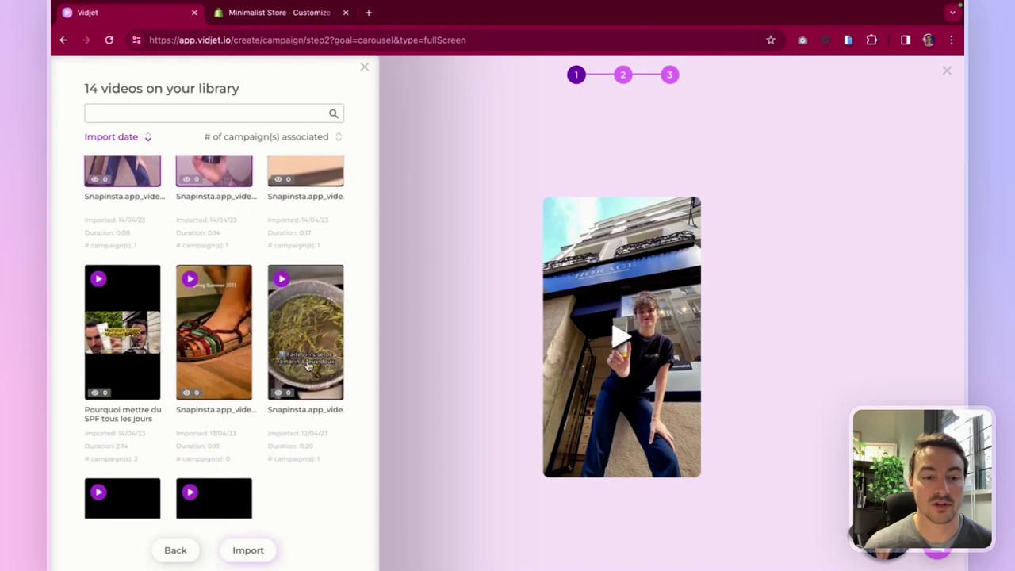
left_click(308, 366)
left_click(234, 363)
left_click(258, 549)
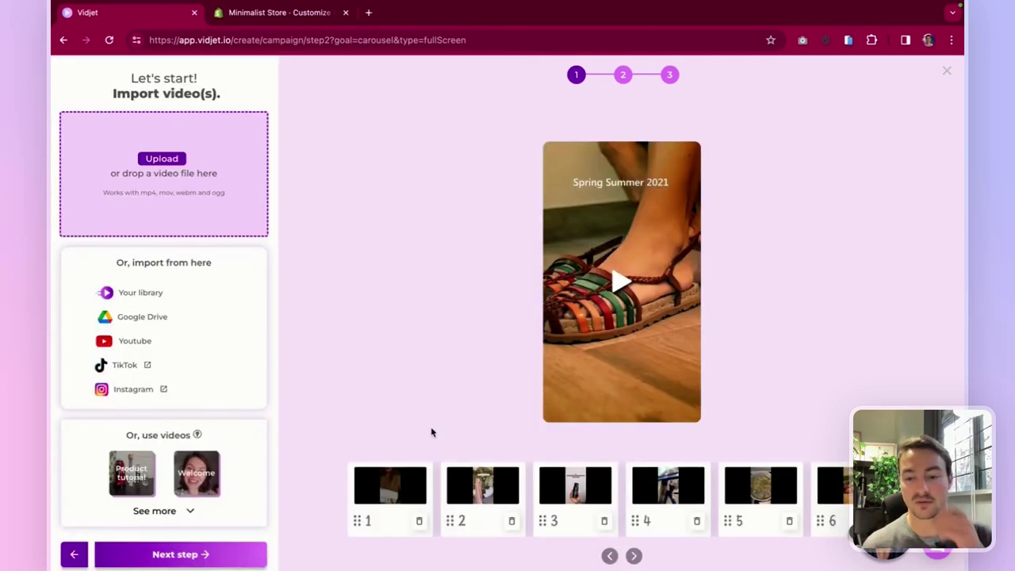
Step: Proceed to the video customization stage and turn off the video element of the third video, the Solution Exfoliante bottle
left_click(204, 554)
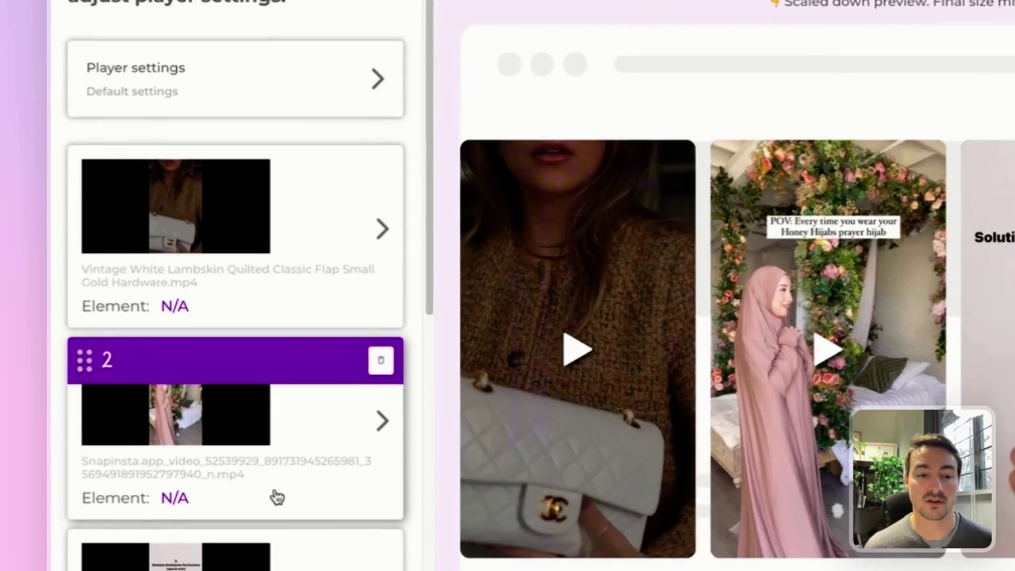
scroll(249, 341, "down", 2)
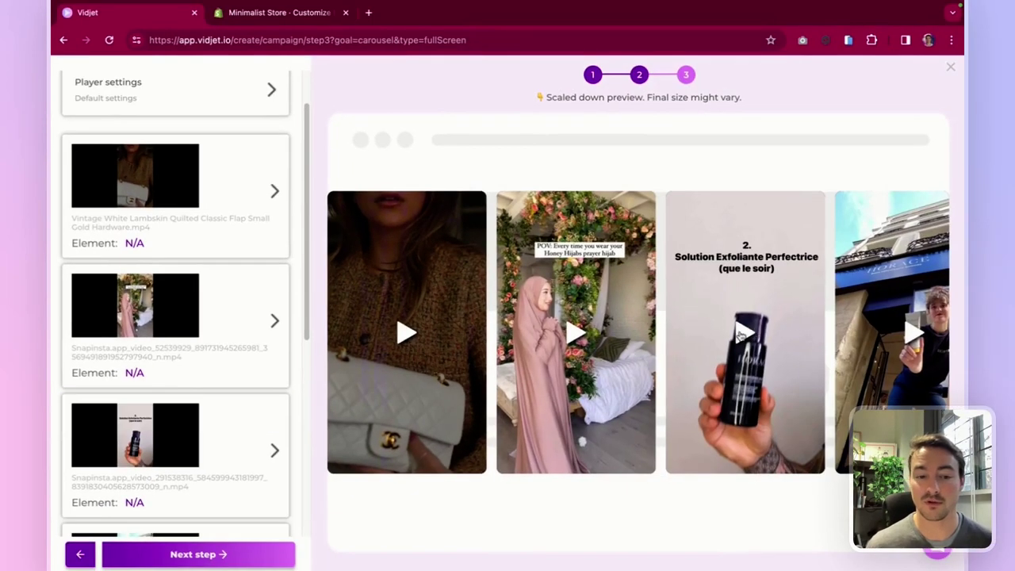
left_click(193, 465)
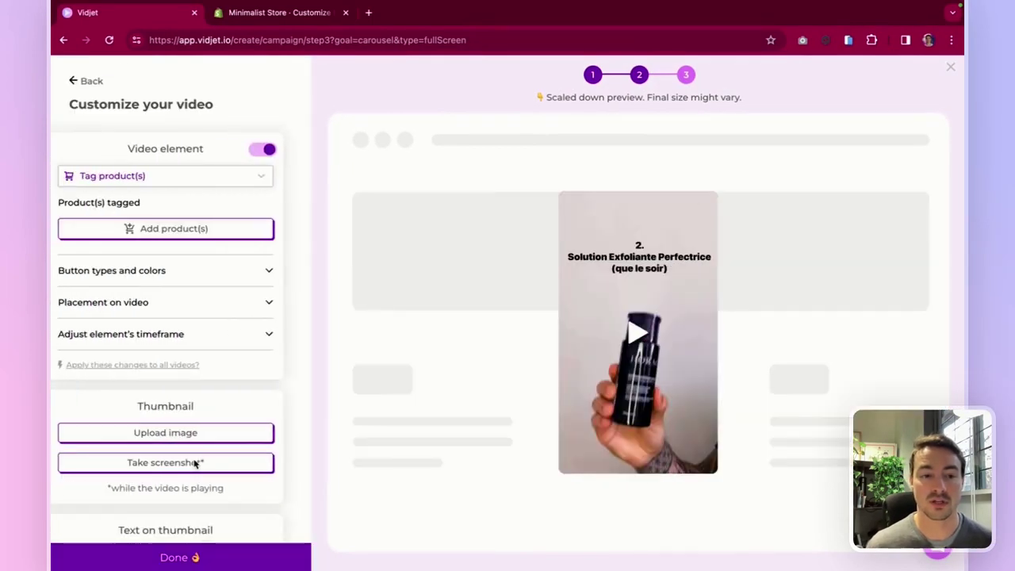
left_click(206, 176)
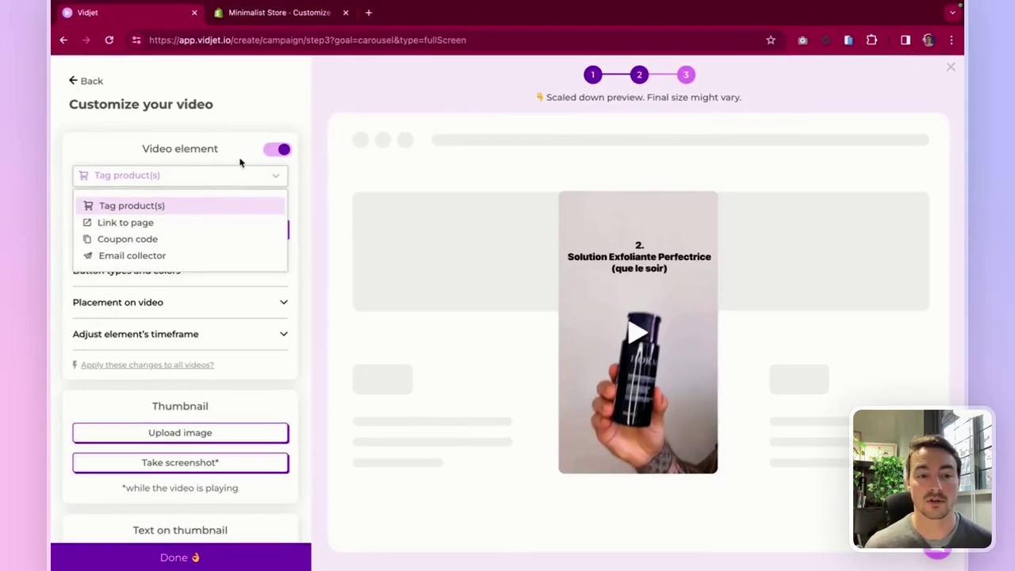
left_click(358, 176)
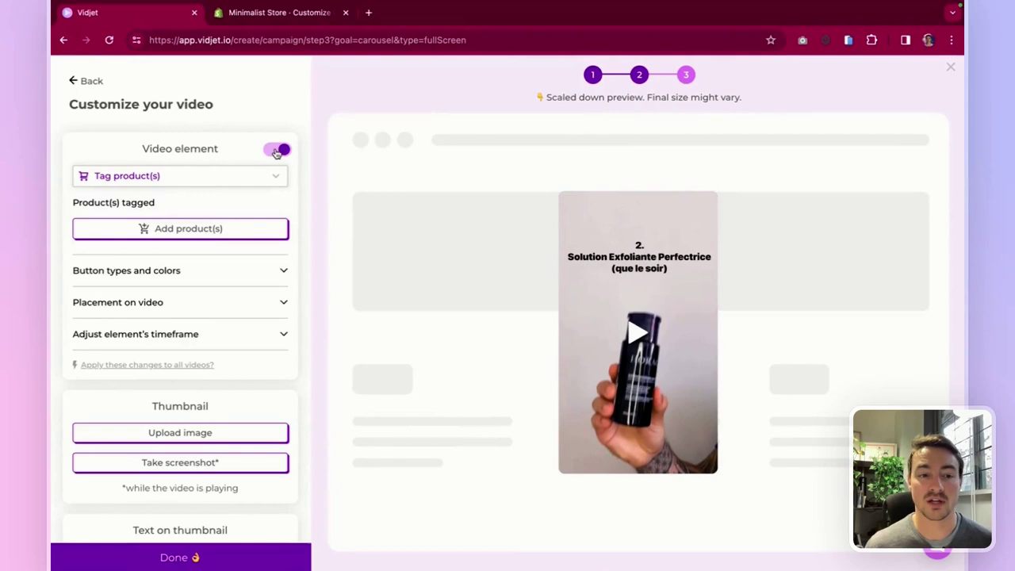
left_click(277, 150)
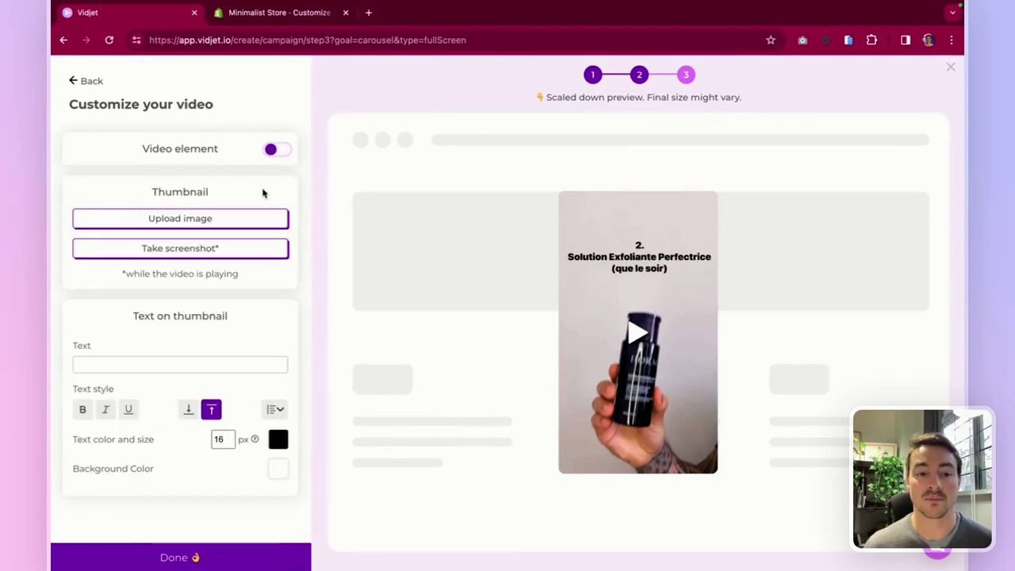
Step: Add the text "Thumbnail" to the third video's thumbnail, bottom-aligned at 30 px in red, and save the video's customization
type("Thumbnail")
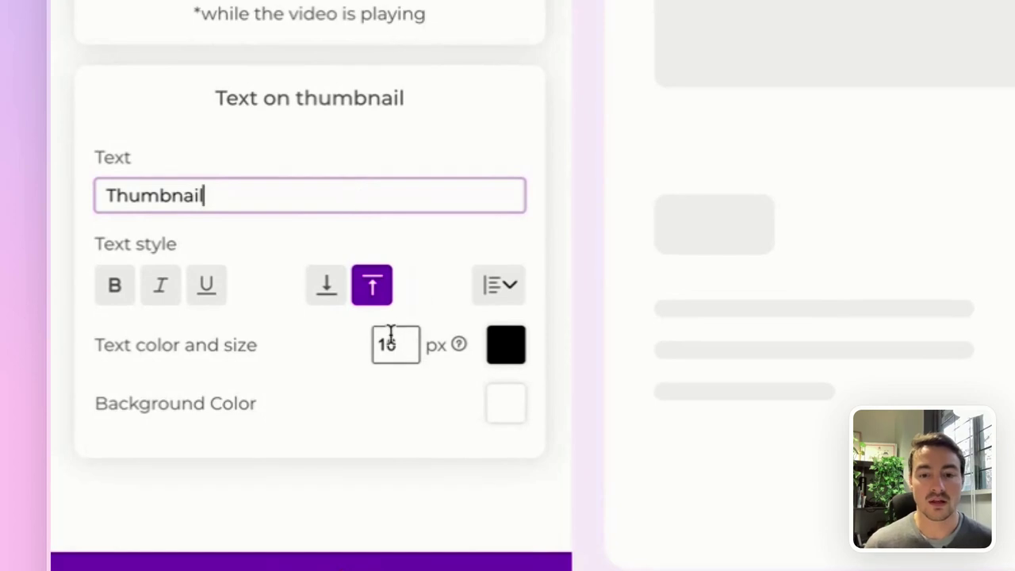
left_click(408, 343)
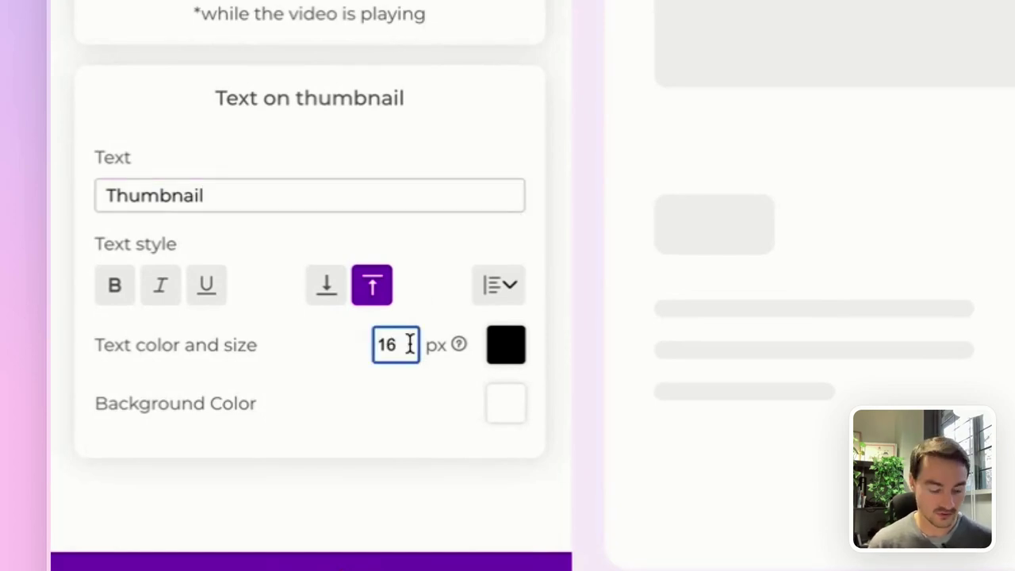
left_click(323, 286)
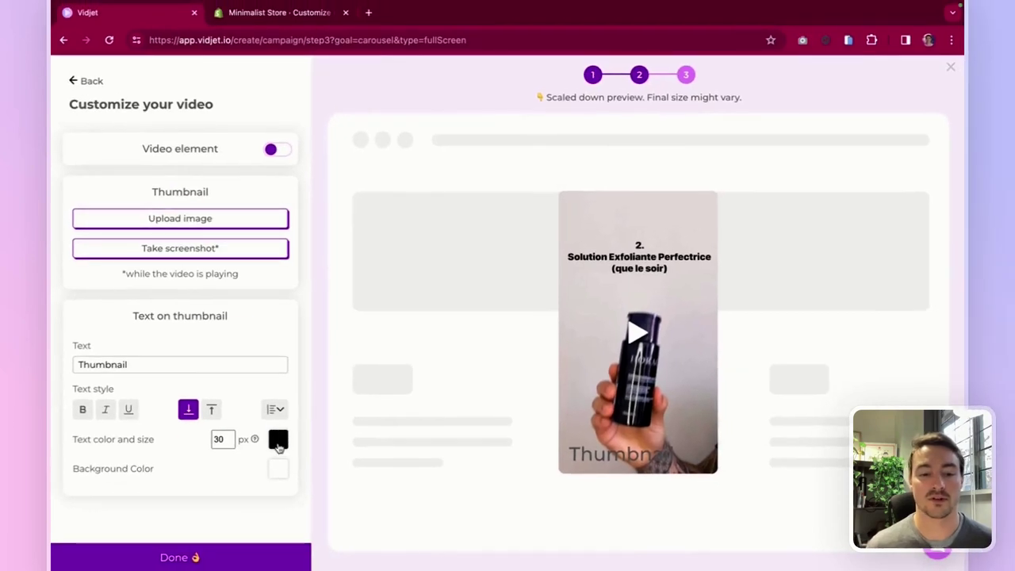
left_click(277, 440)
left_click(226, 366)
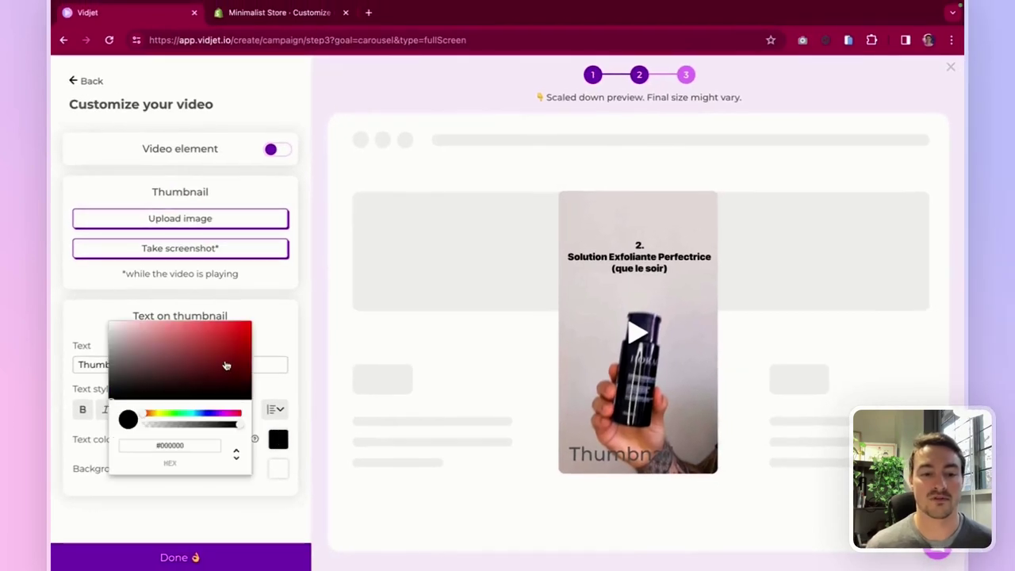
left_click(345, 262)
left_click(197, 557)
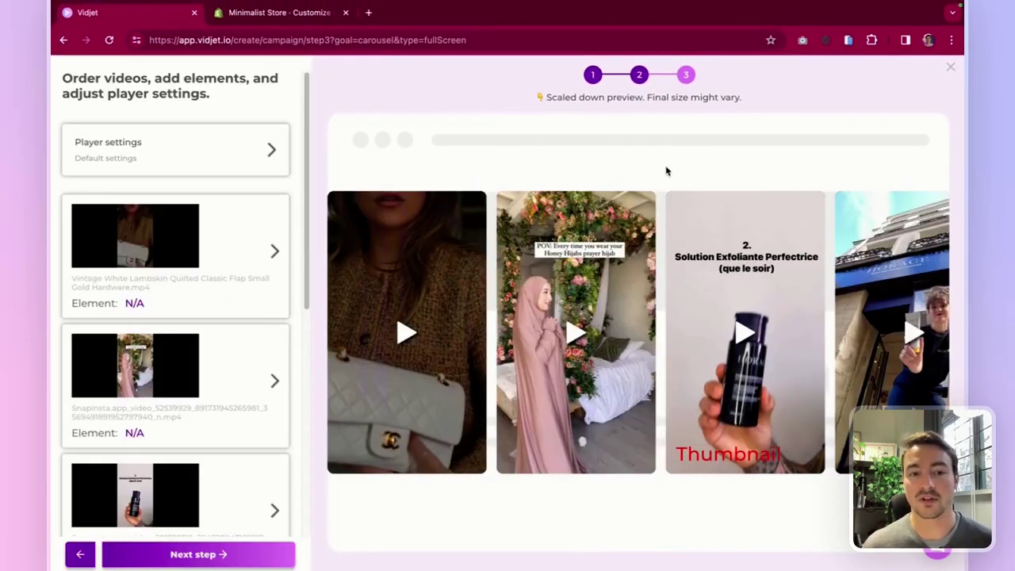
Step: Set the player icons to the Round button style with a red background and the Scale animation
left_click(211, 160)
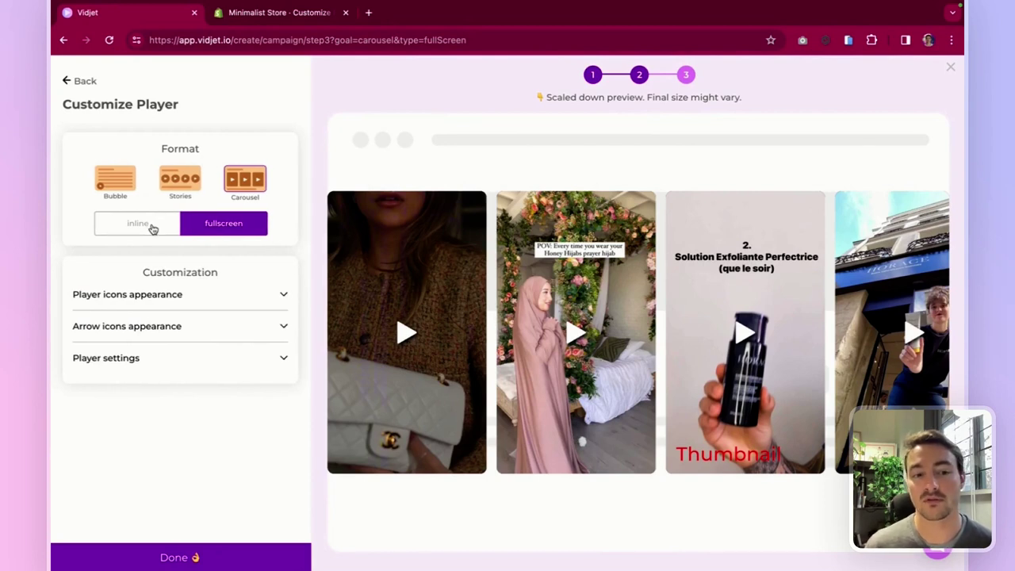
left_click(177, 296)
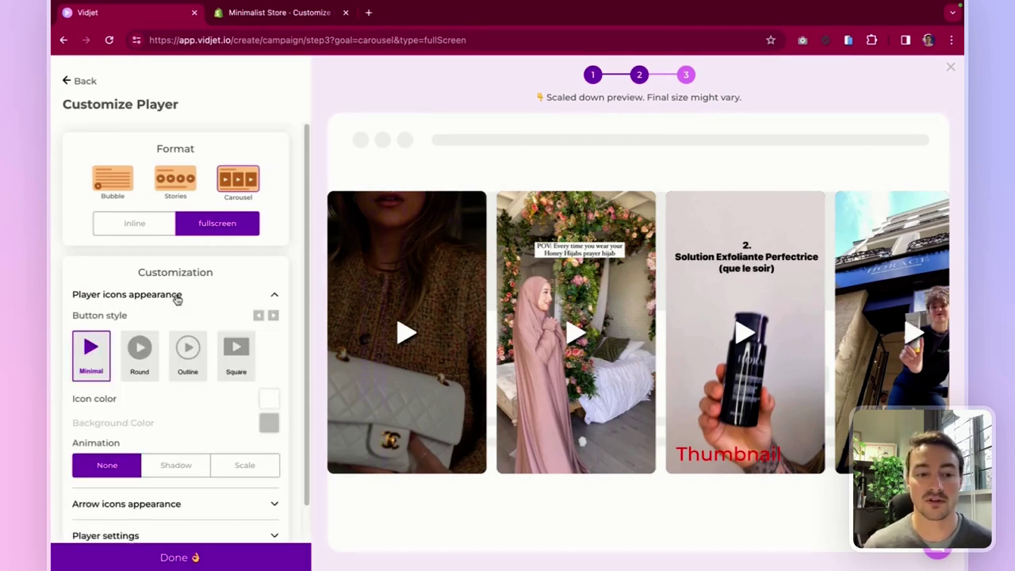
left_click(198, 363)
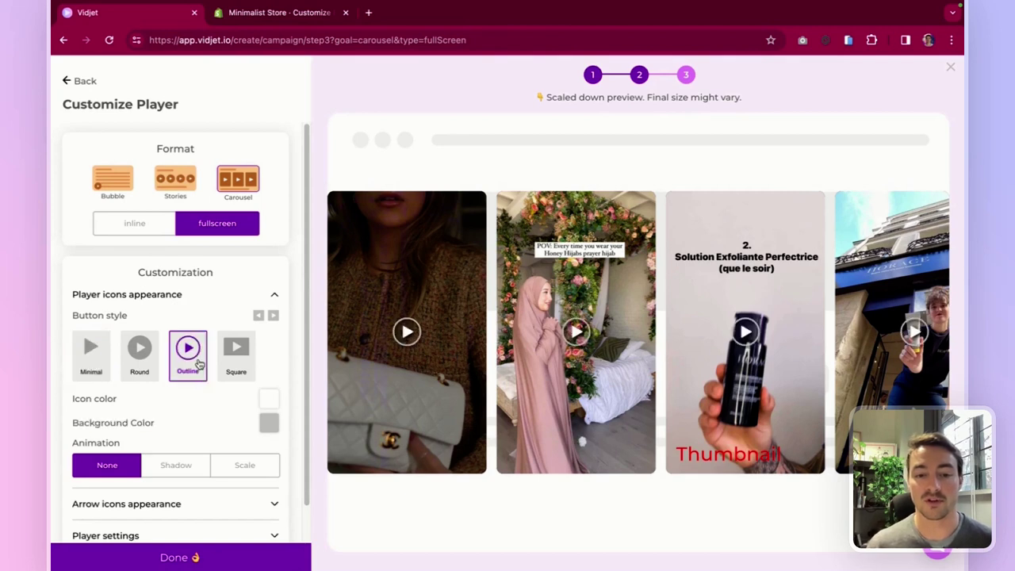
left_click(145, 362)
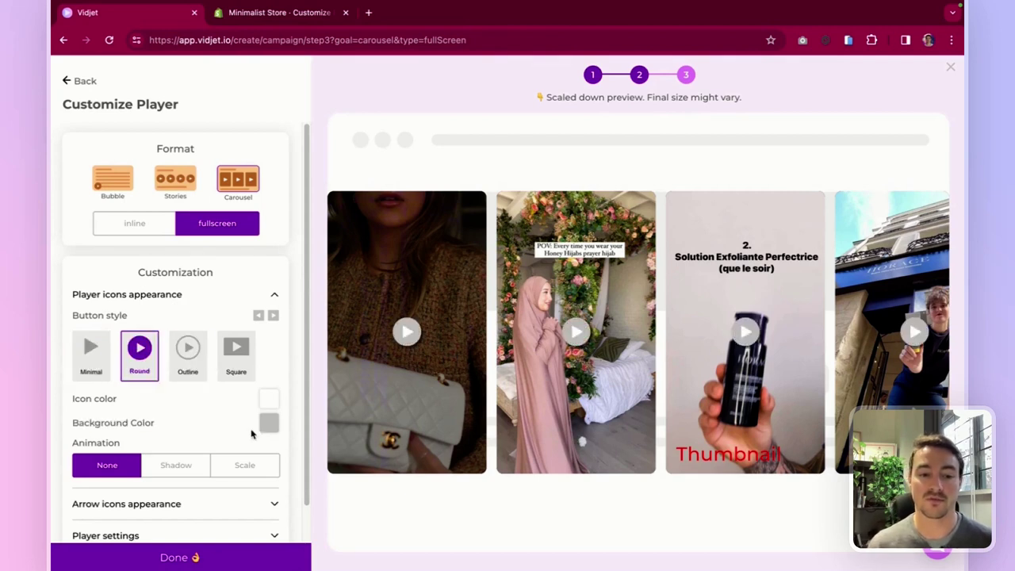
left_click(269, 429)
left_click_drag(238, 337, 290, 315)
left_click(290, 315)
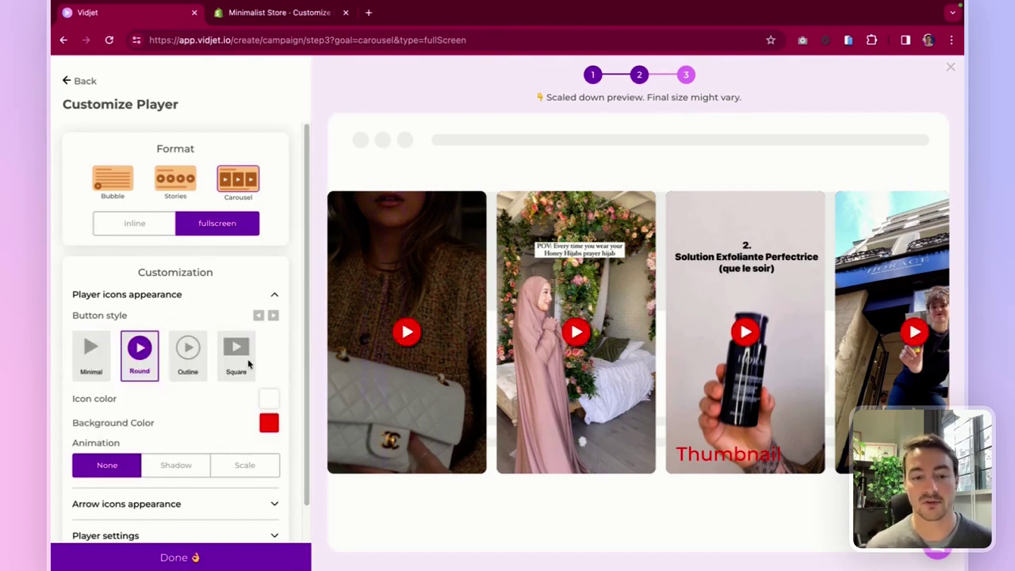
left_click(242, 474)
scroll(163, 399, "down", 1)
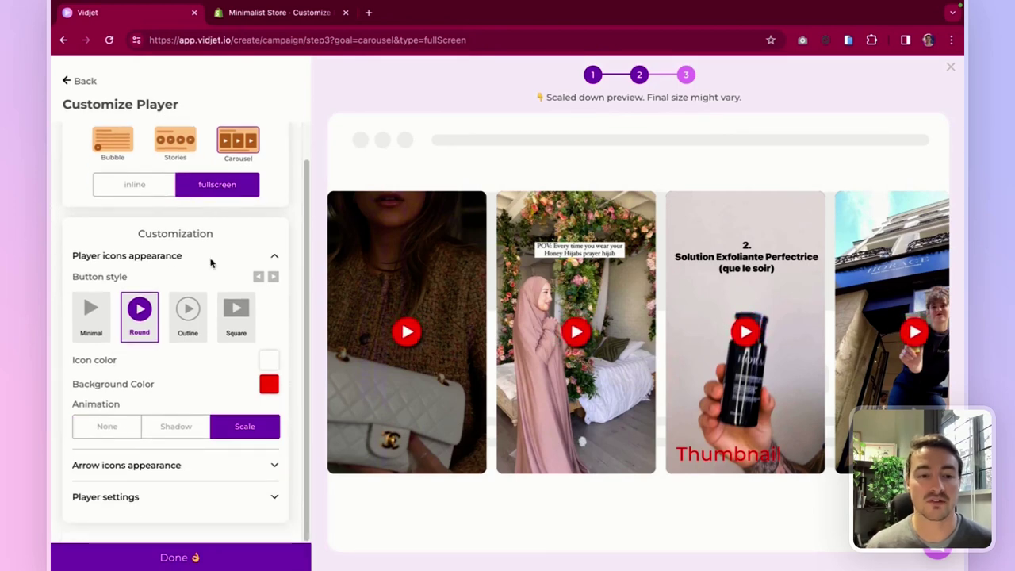
left_click(199, 257)
Step: Preview the carousel with side arrows, set the arrow button style to Corner 2, and hide the side arrows again
left_click(175, 326)
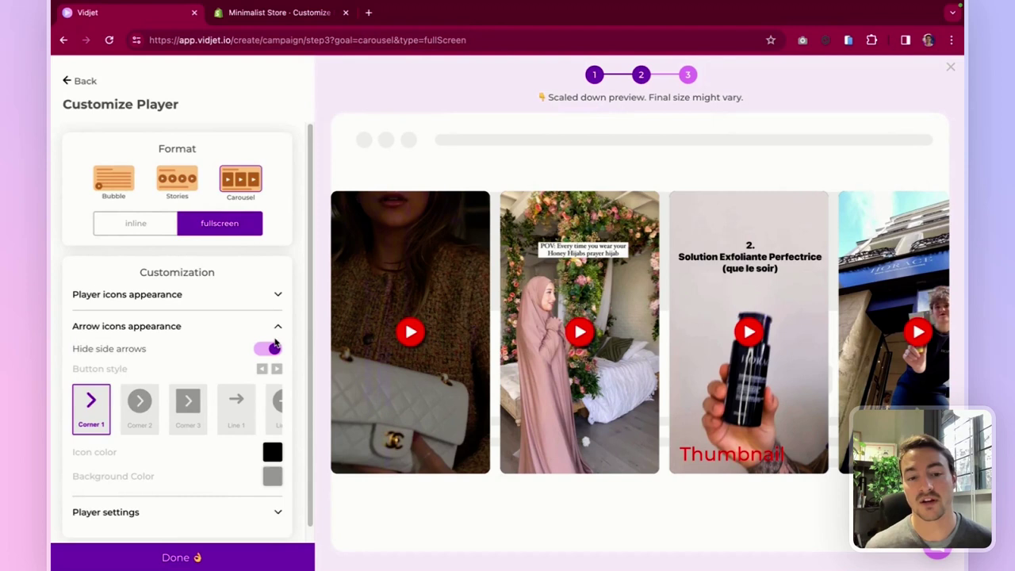
left_click(269, 348)
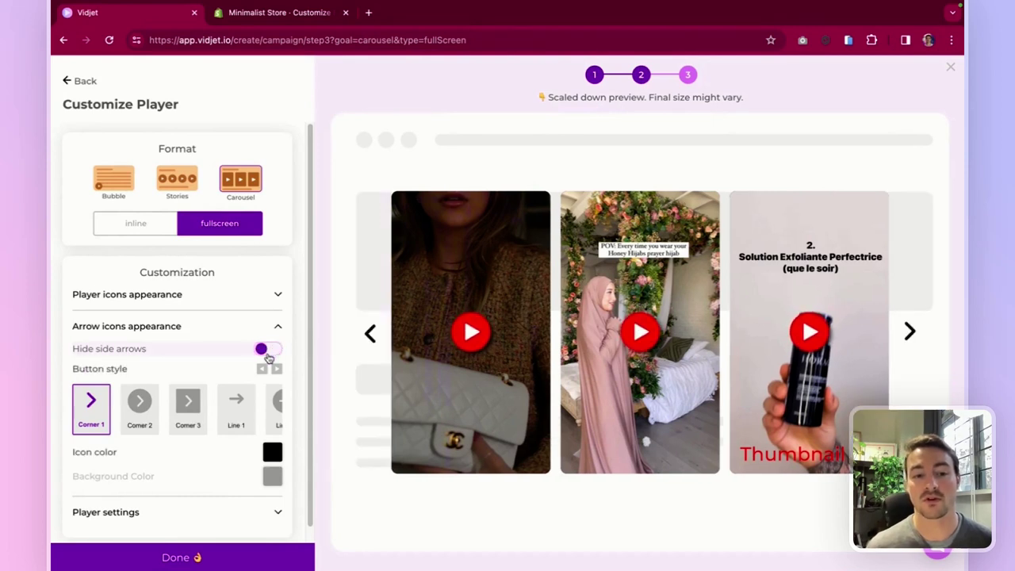
left_click(270, 350)
scroll(225, 362, "down", 1)
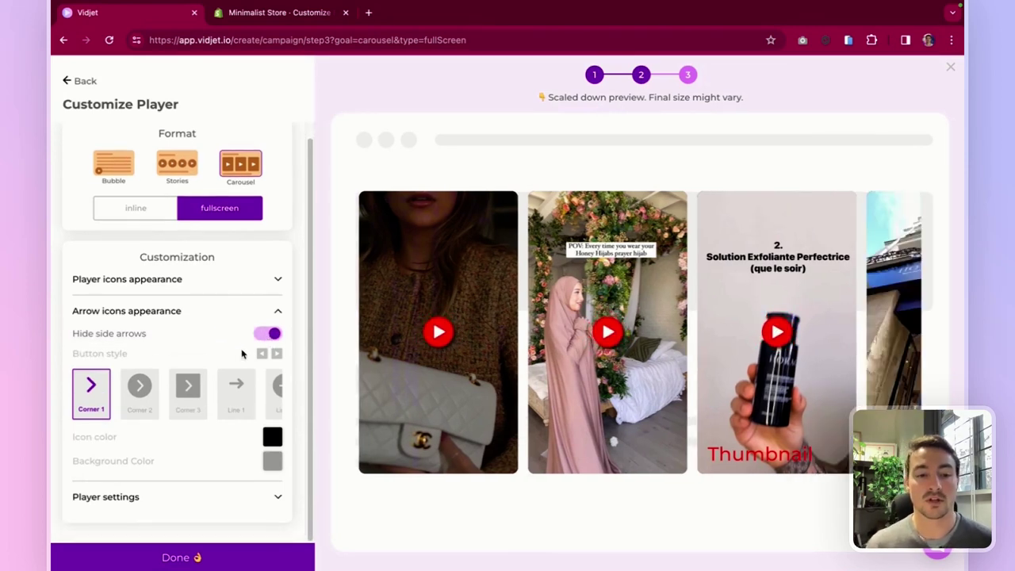
left_click(268, 333)
left_click(139, 389)
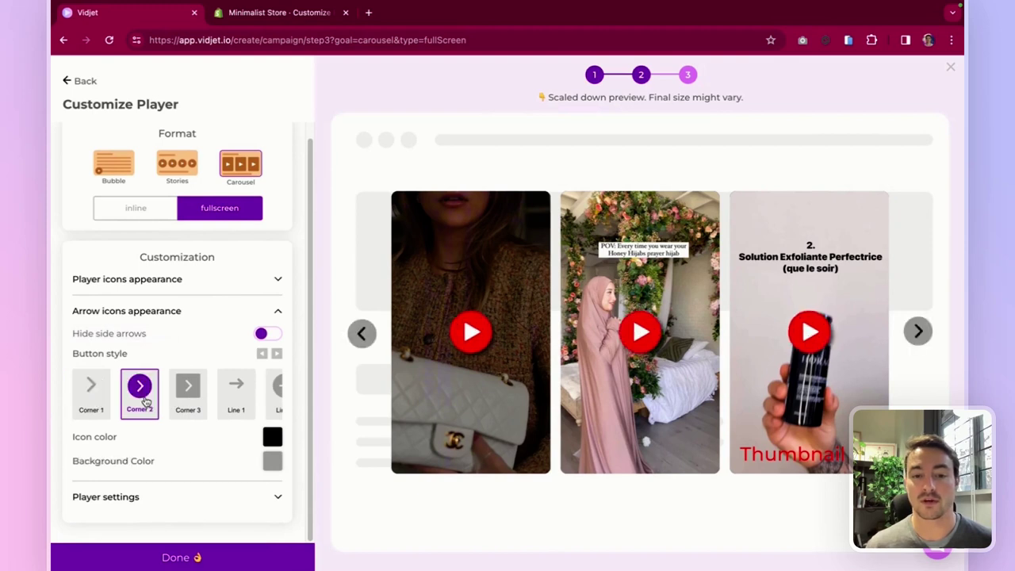
left_click(277, 331)
left_click(252, 308)
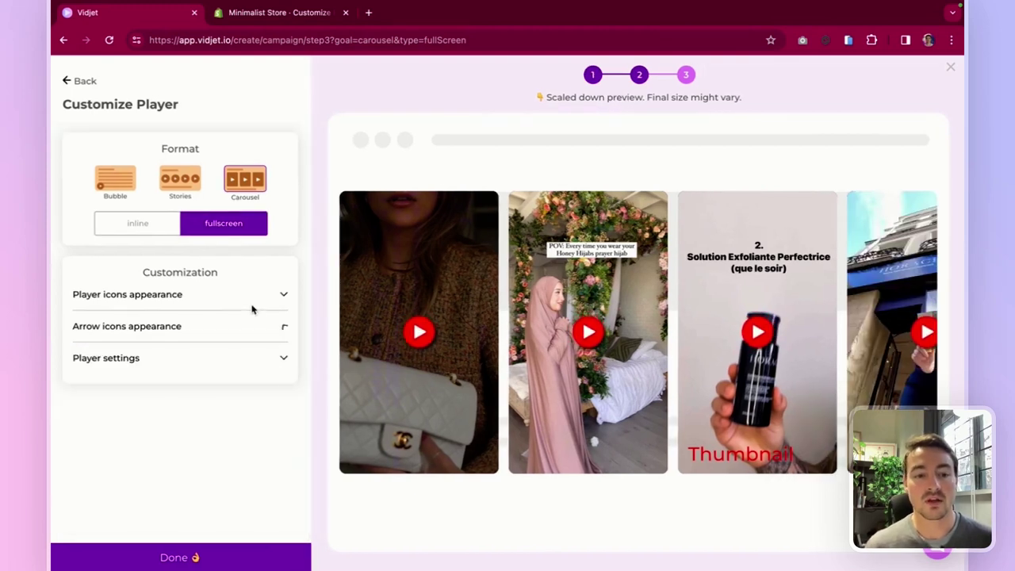
Step: Check the remaining player settings, finish the customization, and name the campaign "Carousel Homepage" in the final stage
left_click(141, 358)
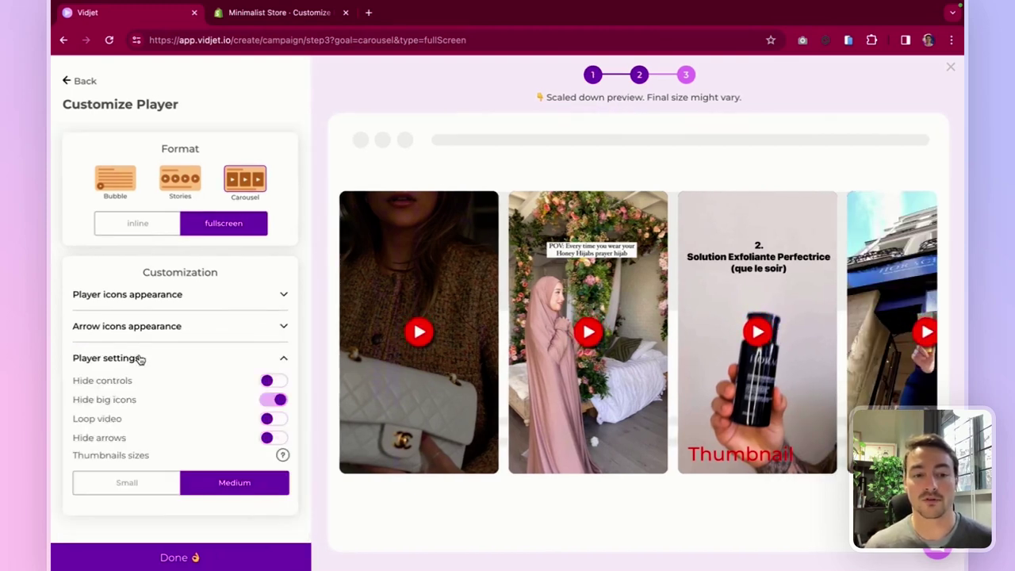
left_click(212, 559)
left_click(224, 554)
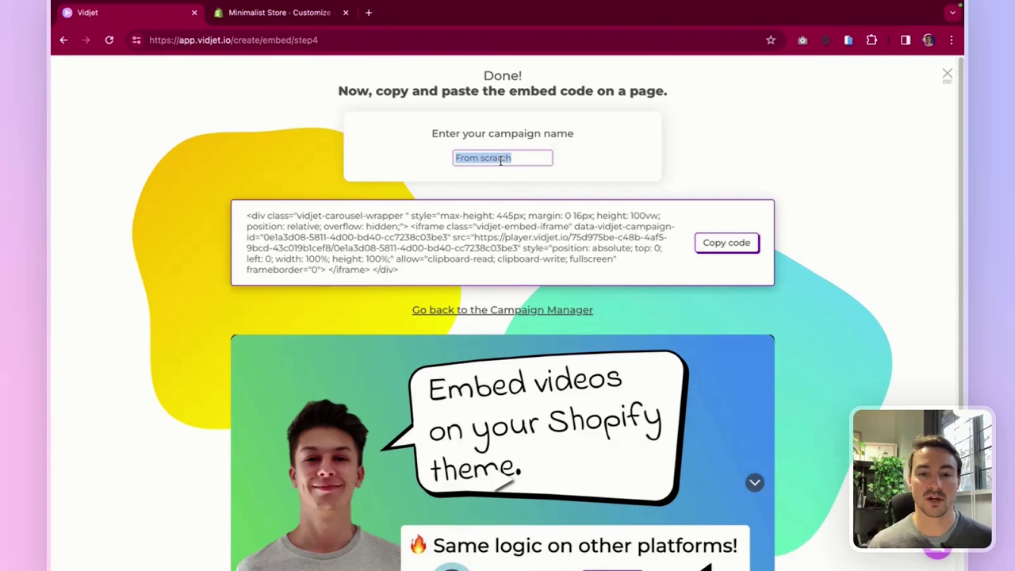
type("Carousel Homepage")
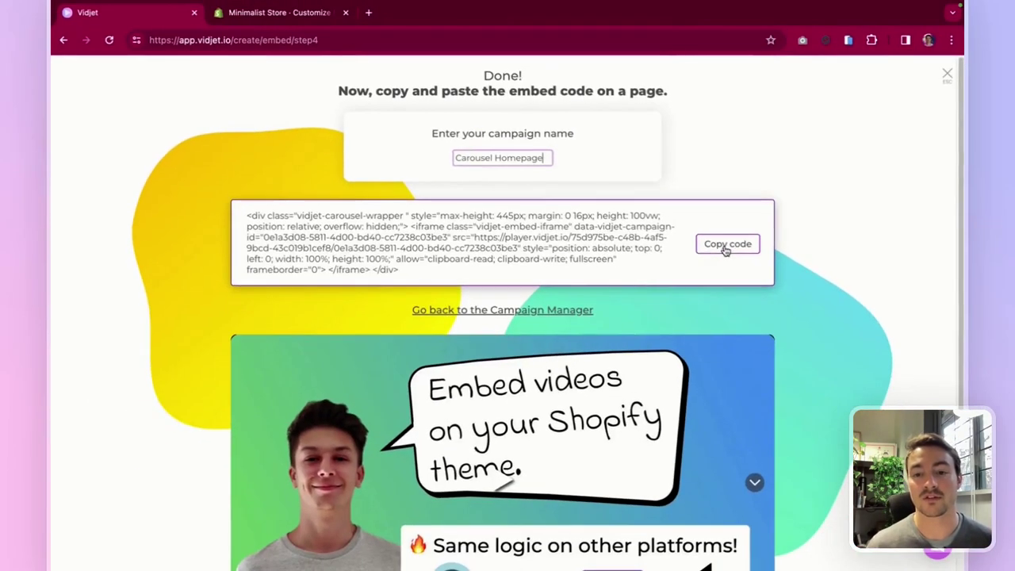
Step: Copy the campaign's embed code and switch to the Shopify theme editor, keeping the Home page template selected
left_click(855, 278)
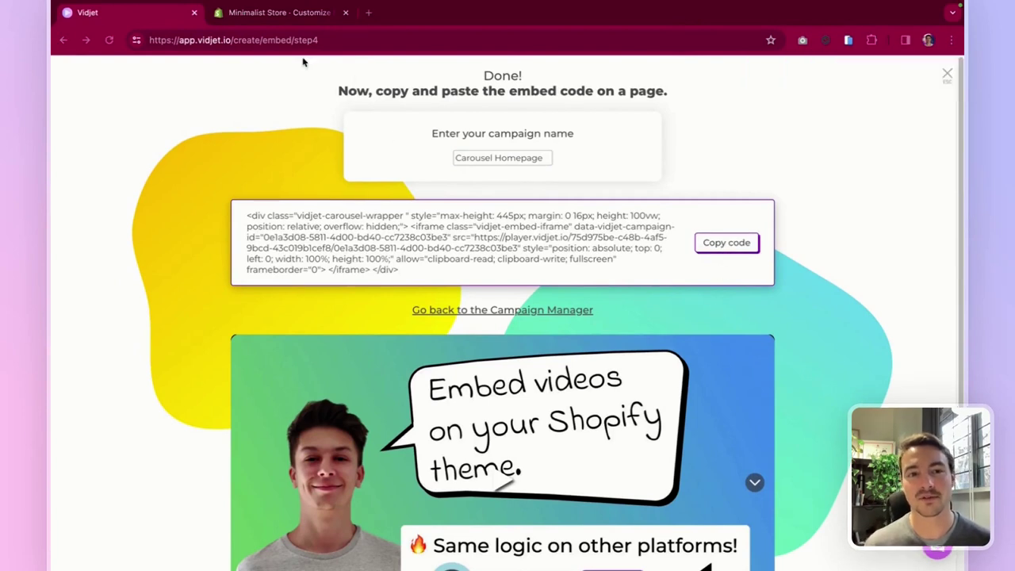
left_click(272, 13)
left_click(425, 129)
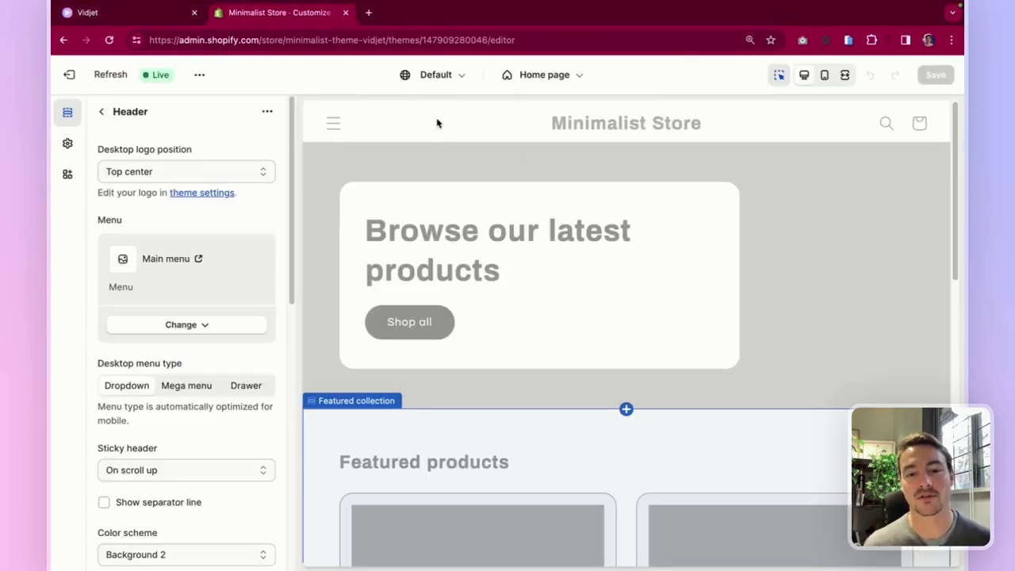
left_click(546, 75)
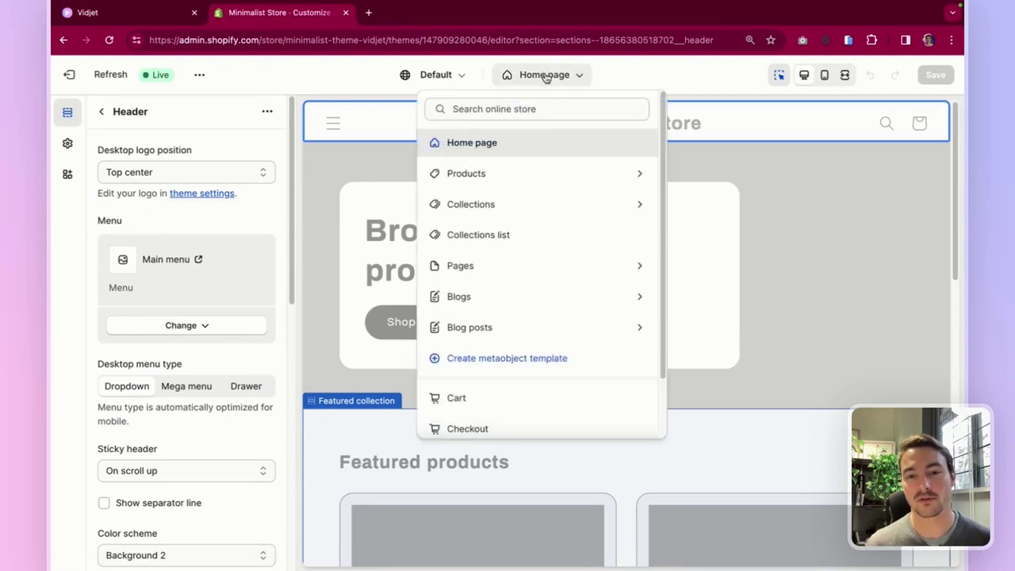
left_click(324, 77)
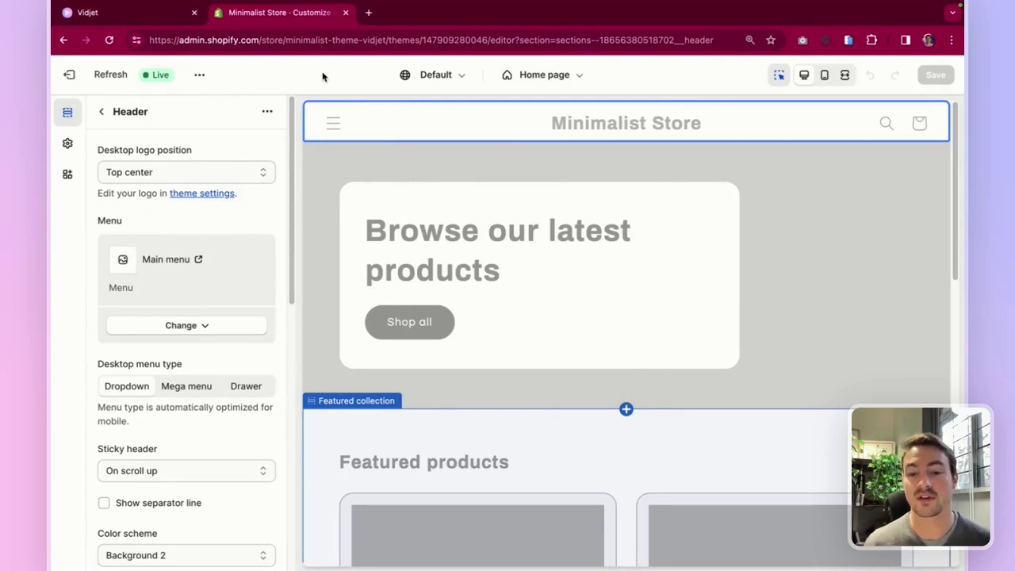
Step: Start adding a section above the featured collection and search the available sections and apps for "vidjet", clearing the search again
left_click(626, 410)
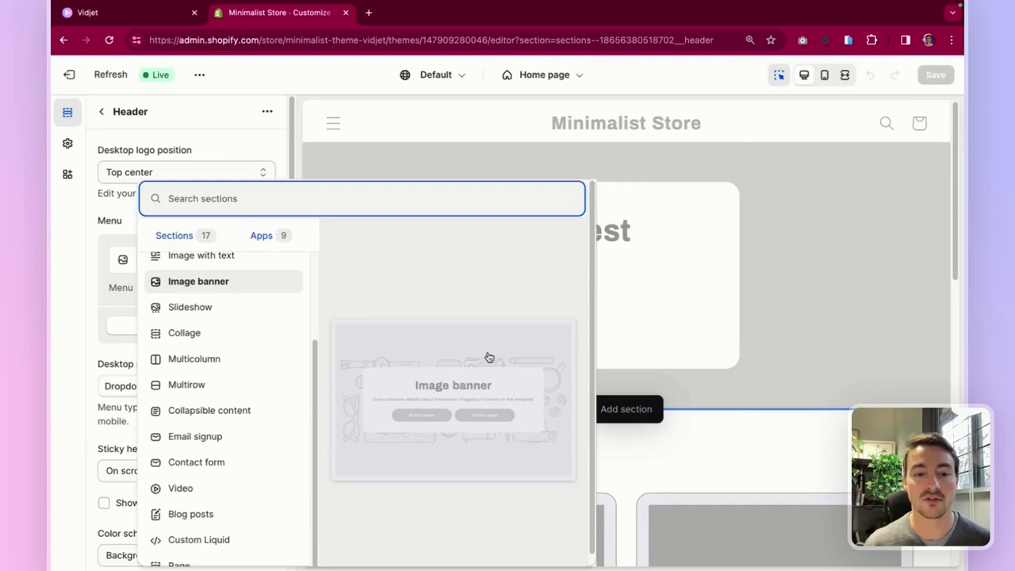
type("vidjet")
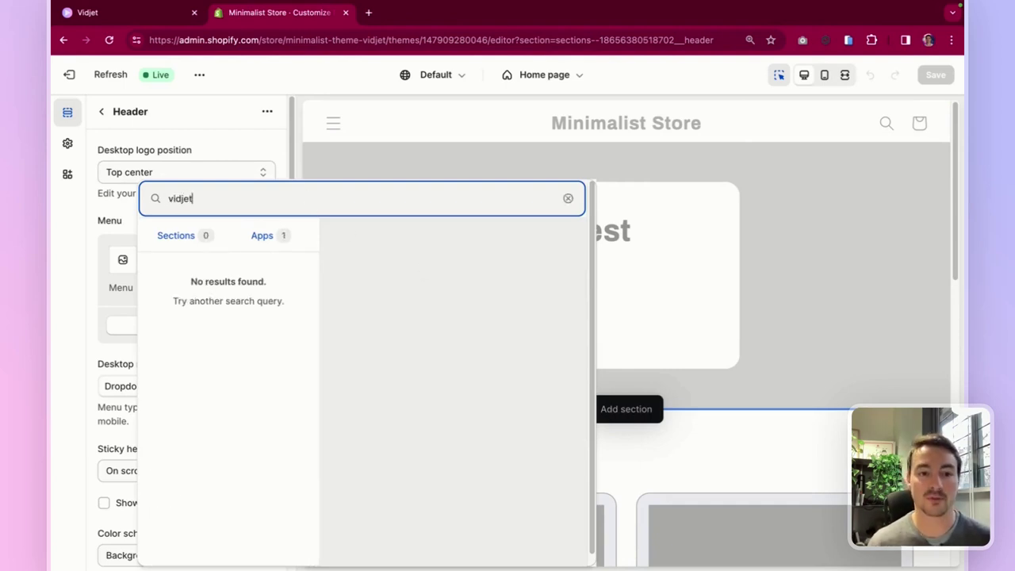
left_click(299, 248)
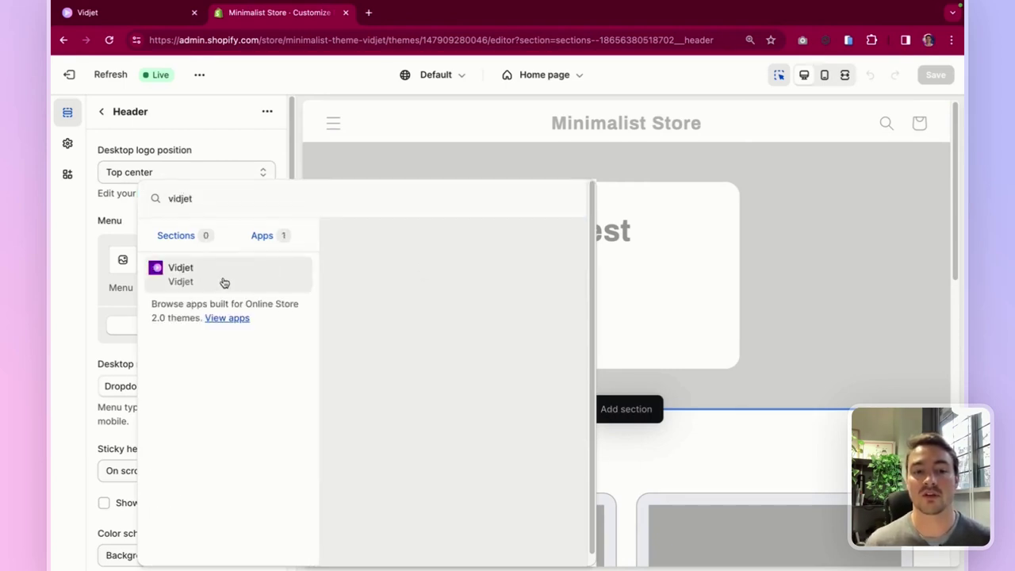
left_click(189, 198)
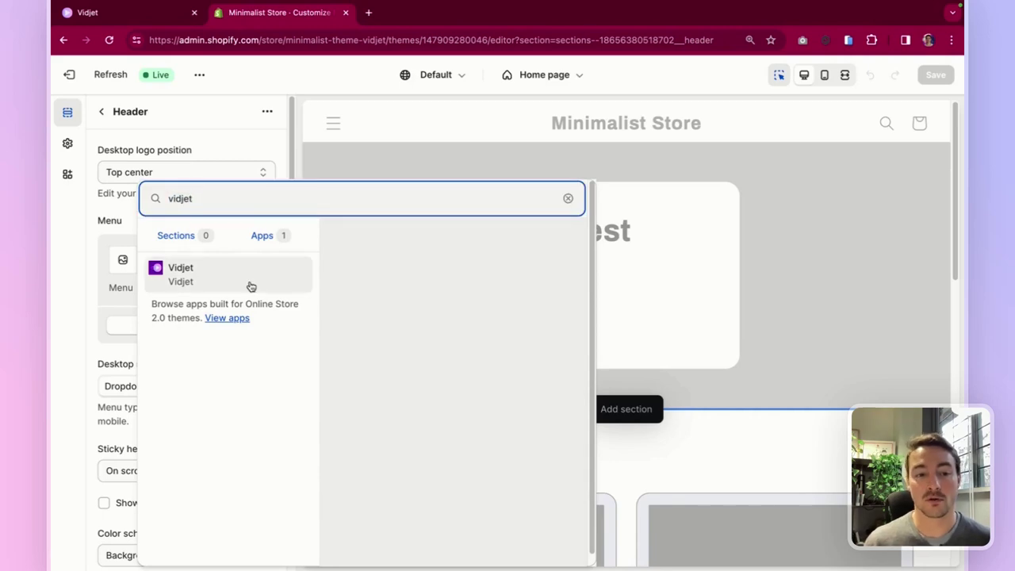
left_click(188, 199)
key("BackSpace")
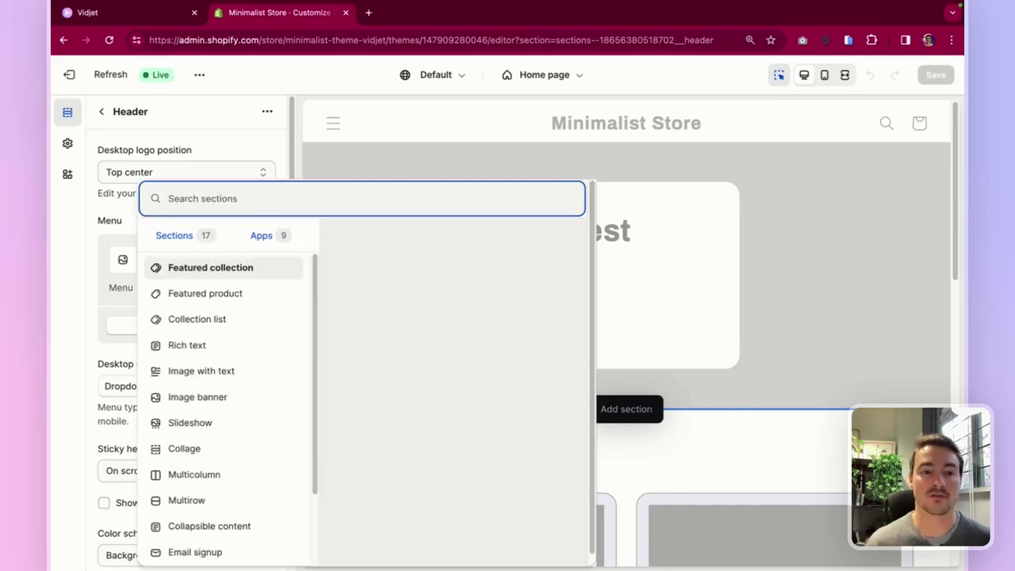
Step: Add a Custom Liquid section above the featured collection, paste the carousel embed code into it, and save the theme
scroll(233, 374, "down", 3)
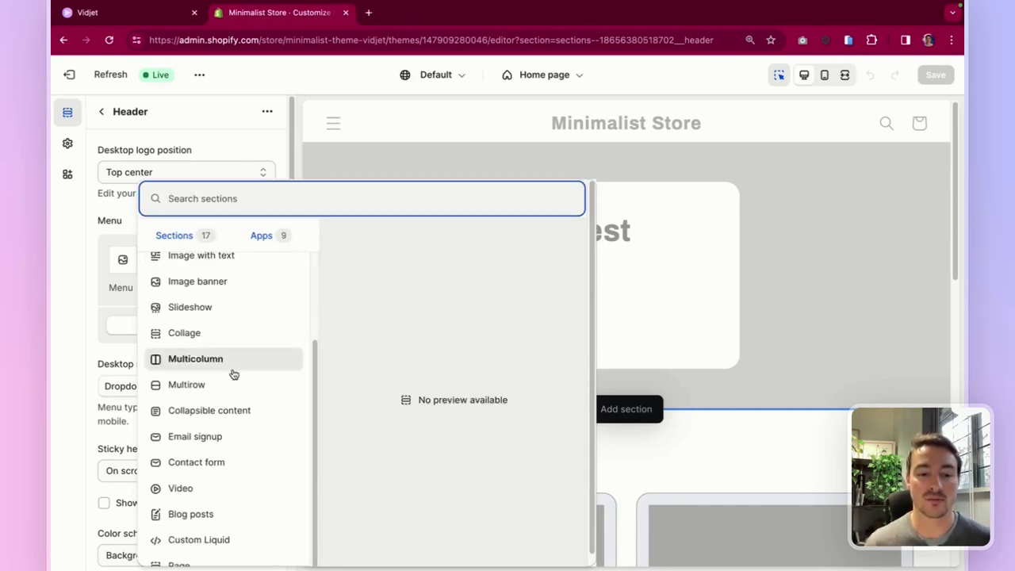
left_click(225, 546)
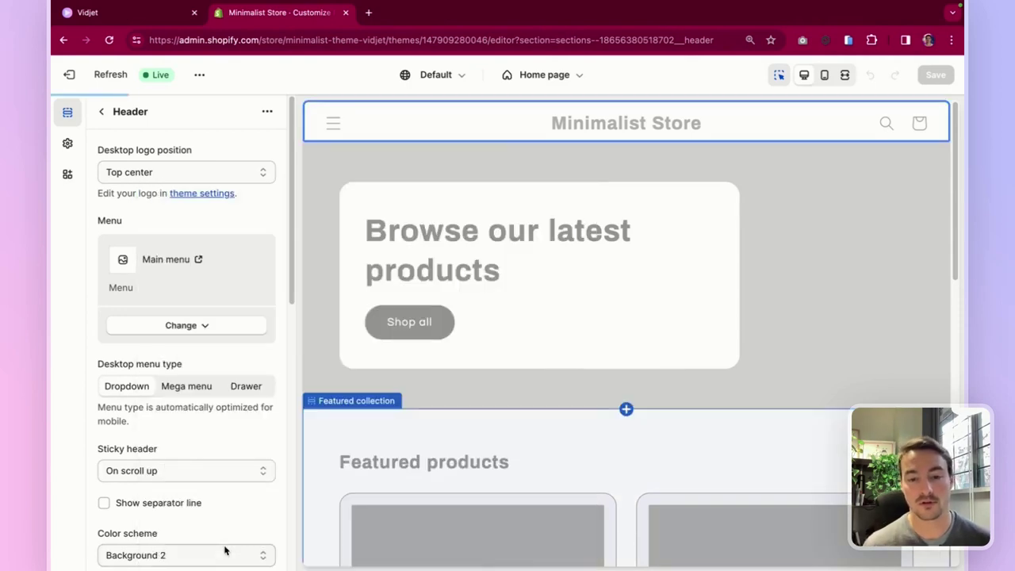
left_click(171, 174)
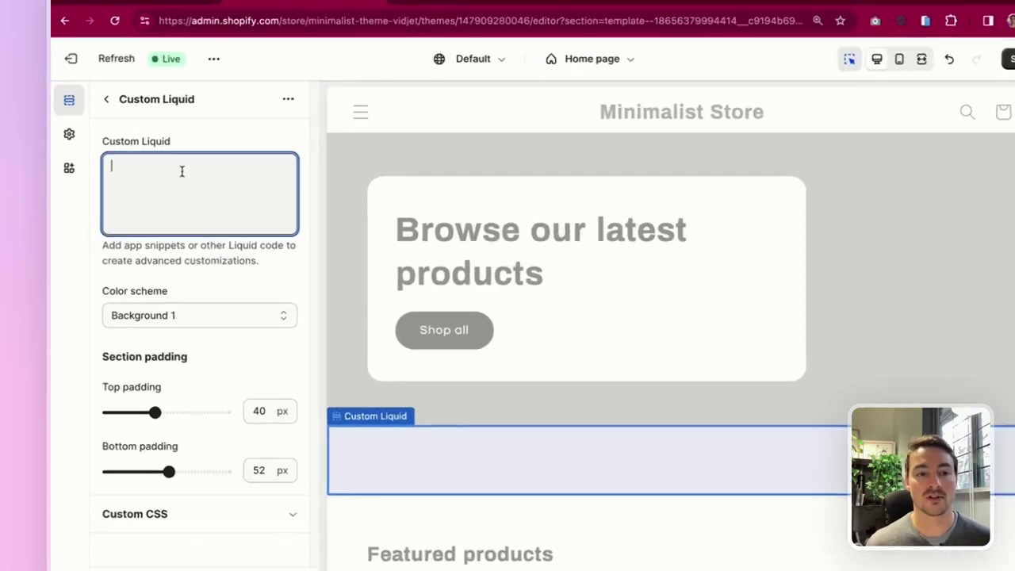
key("super+v")
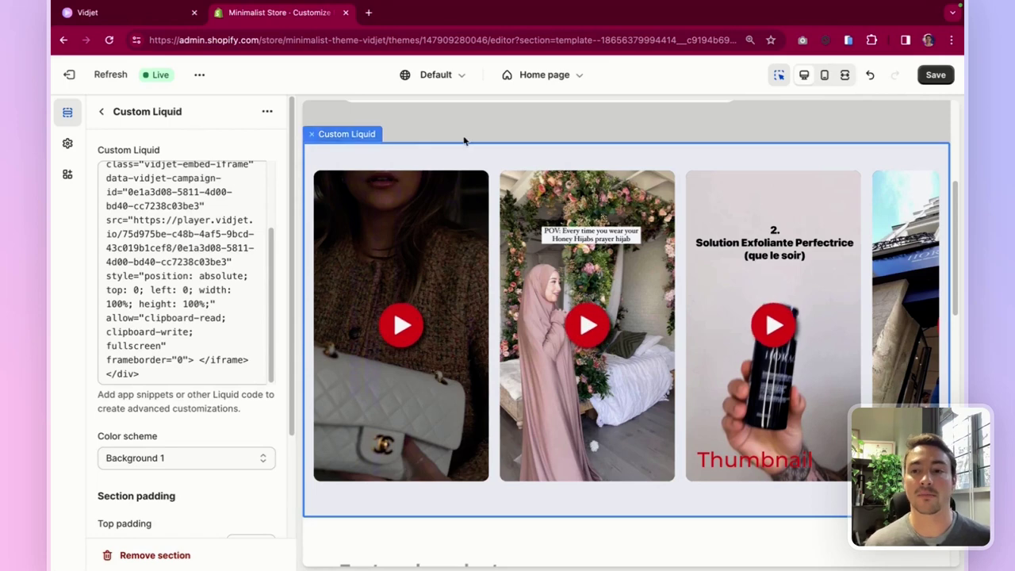
left_click(931, 76)
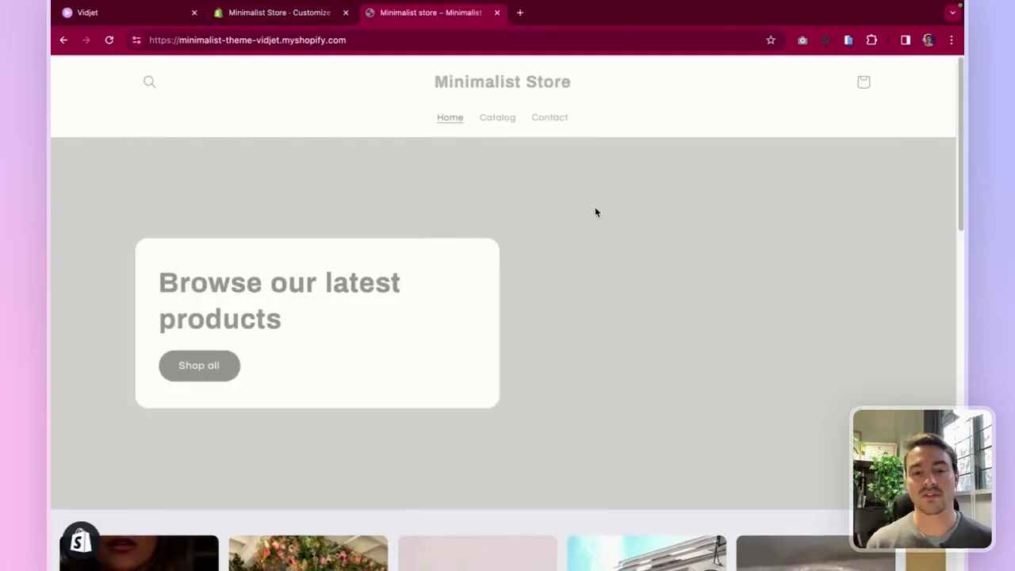
Step: Browse the carousel on the published store homepage, play its first three videos full screen, and close the player
scroll(596, 212, "down", 2)
scroll(596, 212, "down", 3)
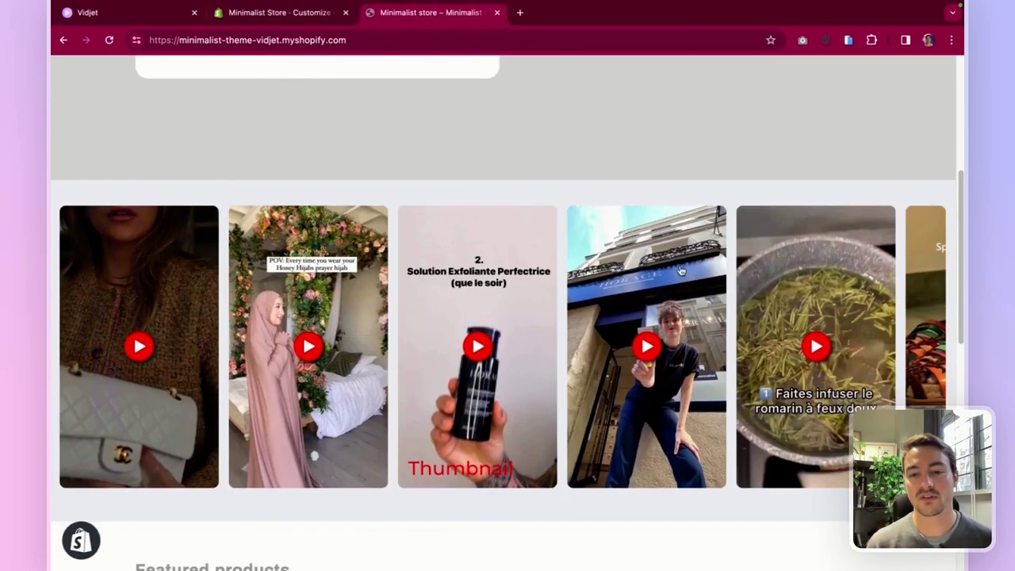
scroll(642, 276, "right", 2)
scroll(476, 285, "left", 4)
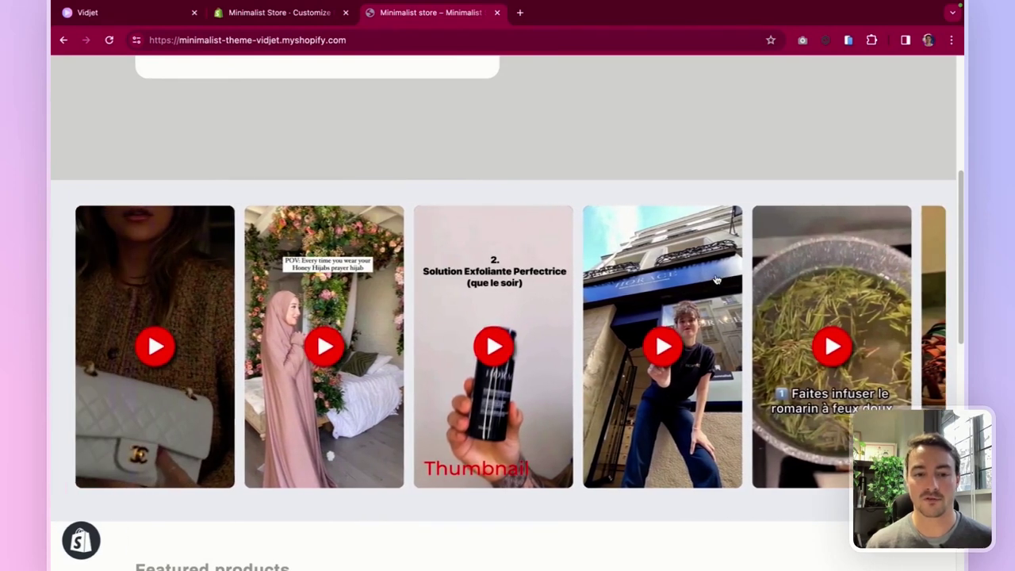
left_click(142, 281)
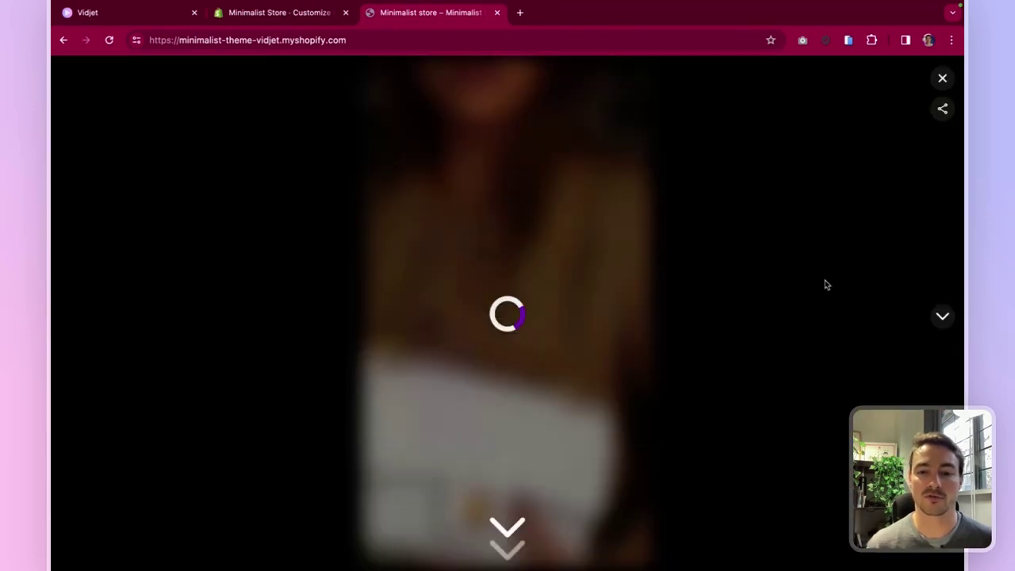
left_click(942, 318)
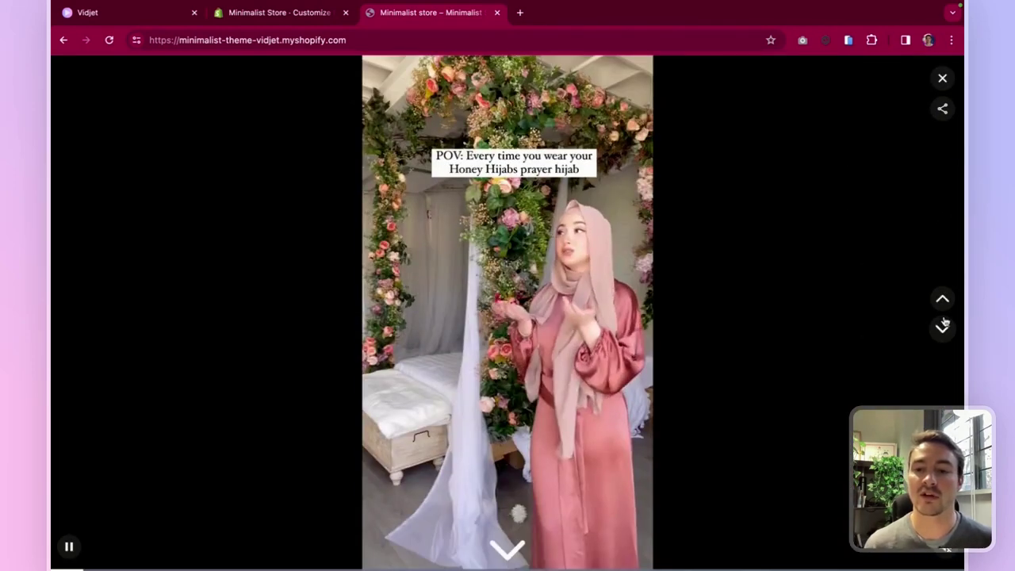
left_click(943, 331)
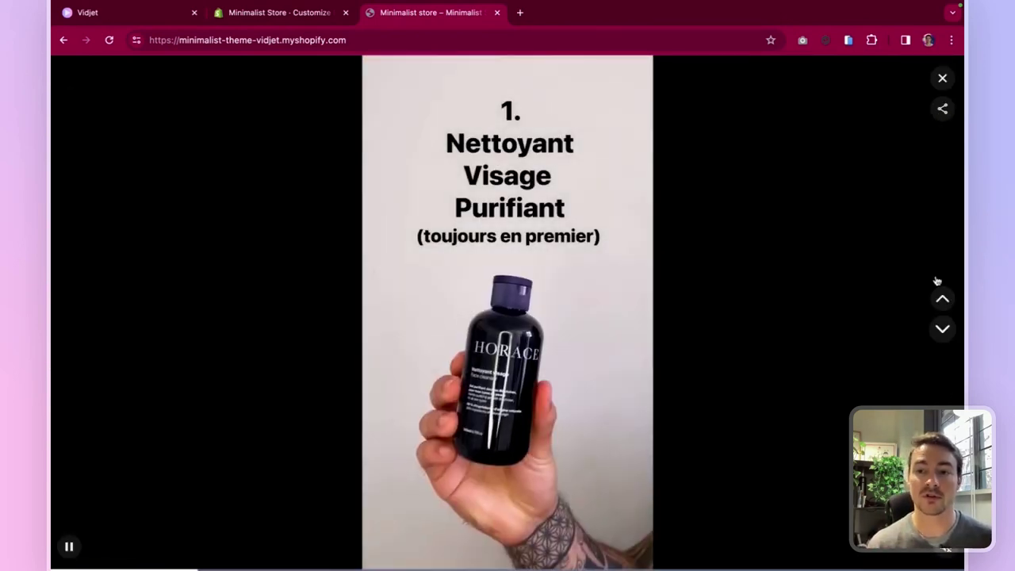
left_click(942, 78)
Step: Preview the homepage on a simulated mobile phone and examine how the carousel looks and swipes there
left_click(848, 40)
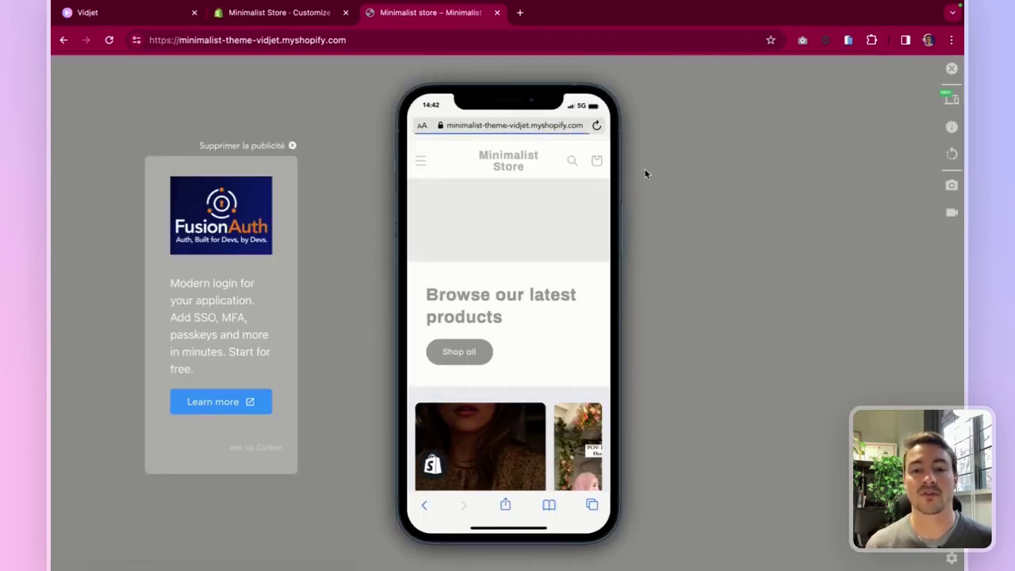
scroll(555, 168, "down", 5)
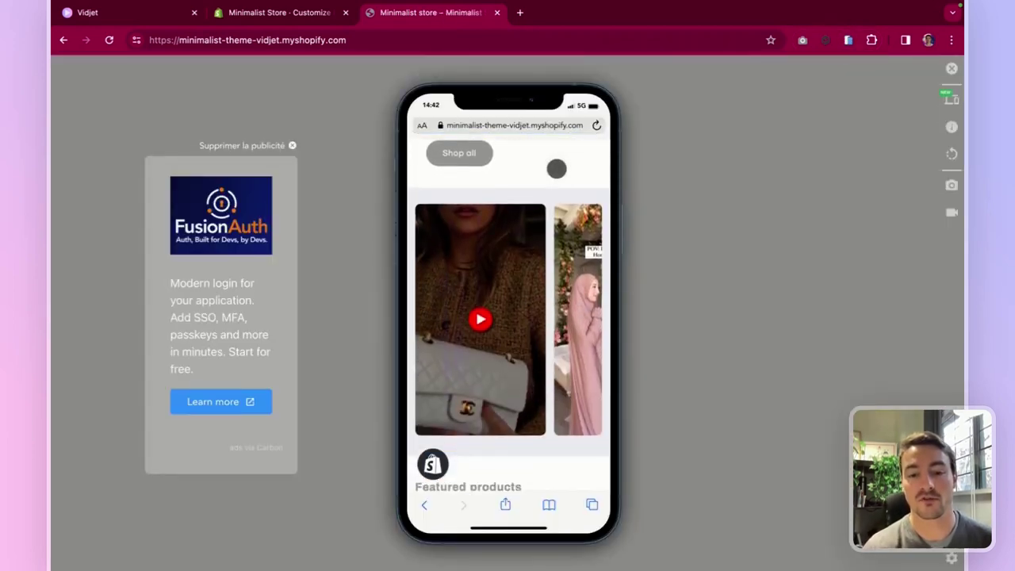
left_click_drag(575, 279, 480, 279)
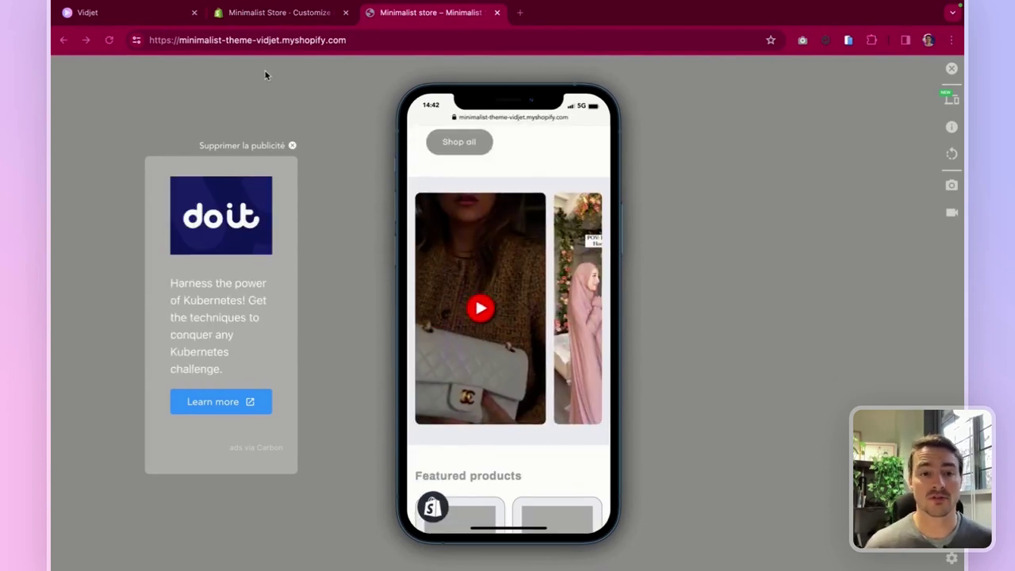
Step: Switch to Vidjet, go back to the campaign manager, and open the Carousel Homepage campaign for editing
left_click(132, 17)
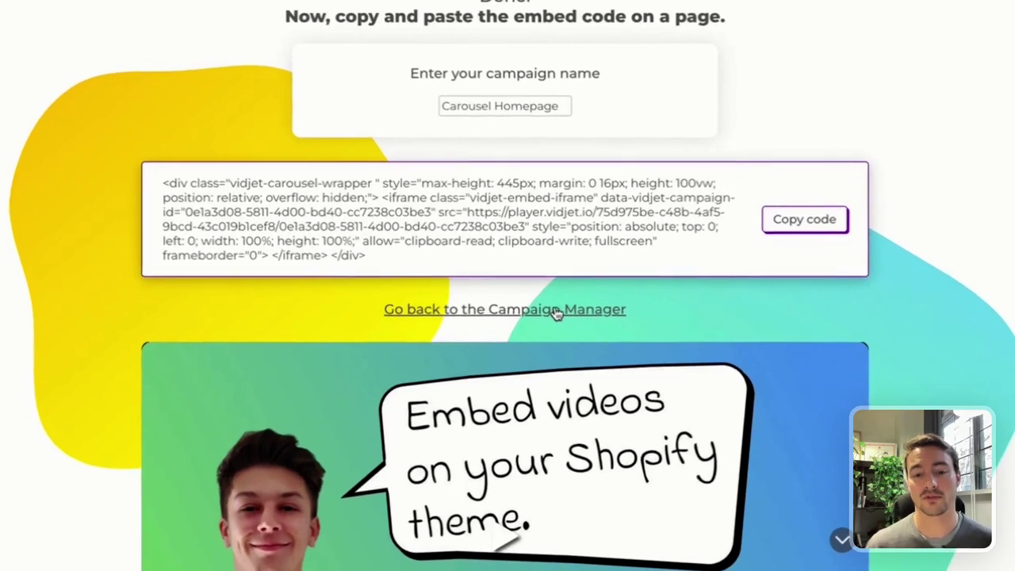
left_click(543, 310)
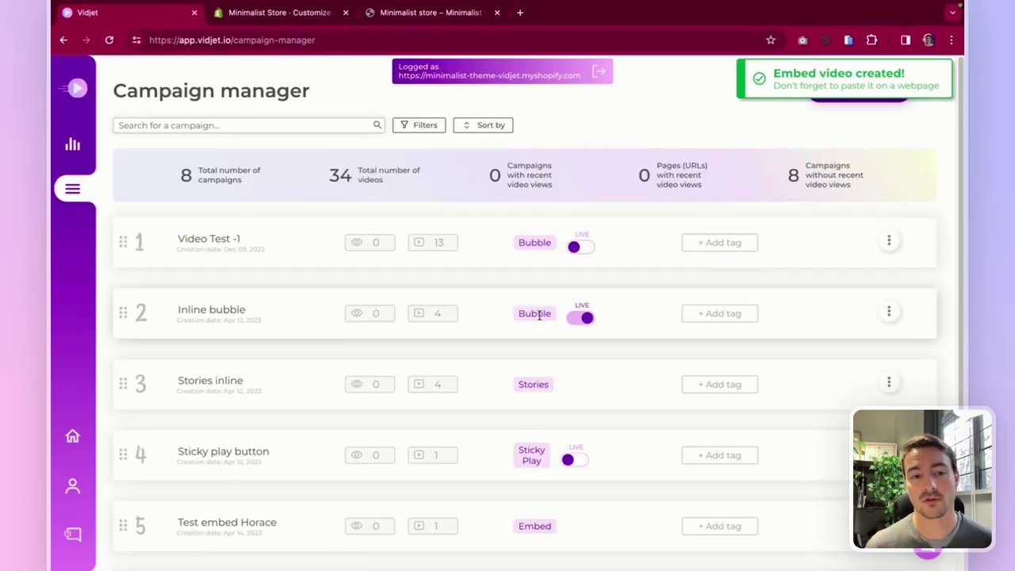
scroll(484, 322, "down", 3)
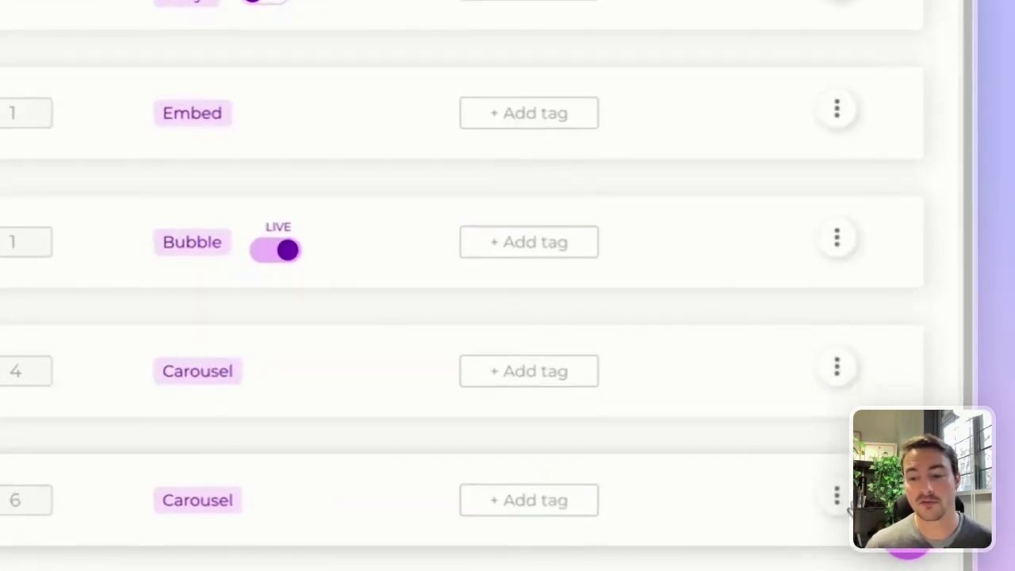
left_click(888, 527)
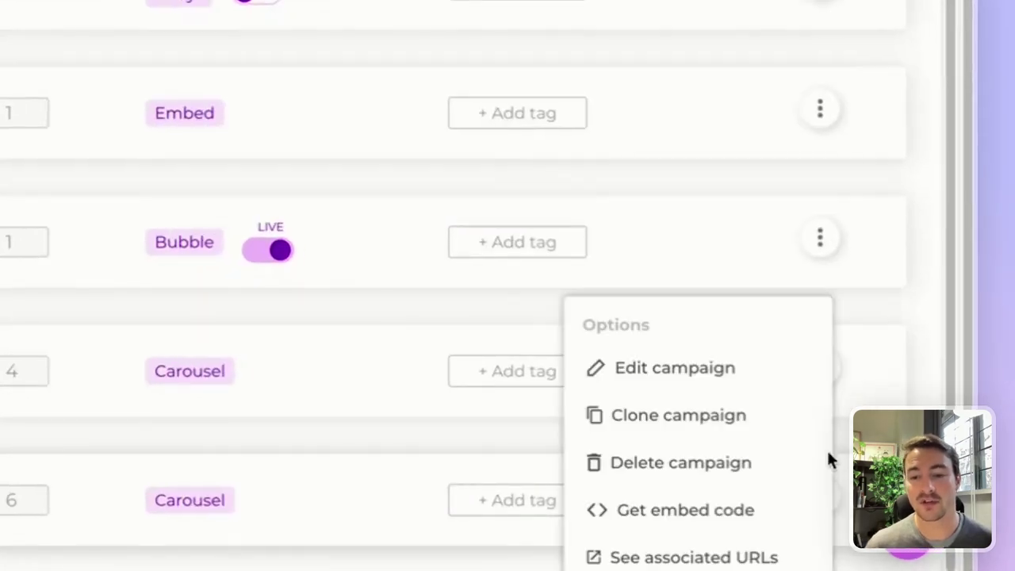
left_click(676, 367)
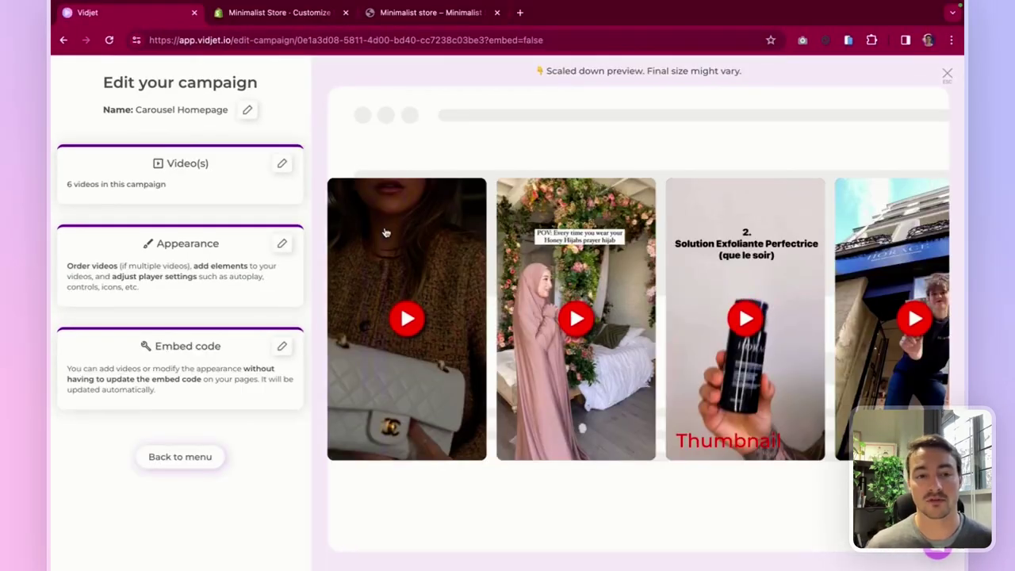
Step: Open the first video's customization from the campaign's appearance settings and enable its video element
left_click(282, 244)
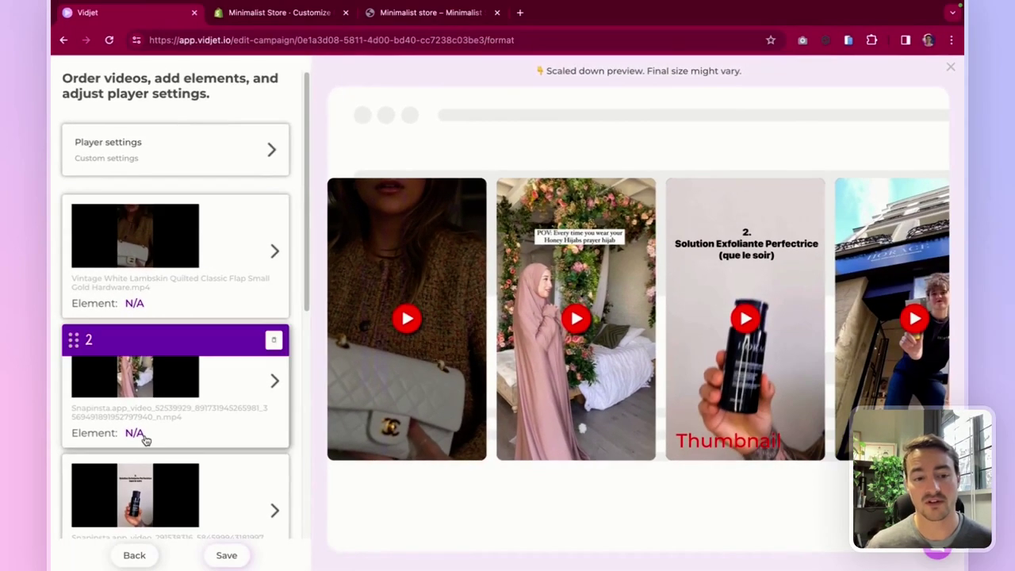
left_click(240, 283)
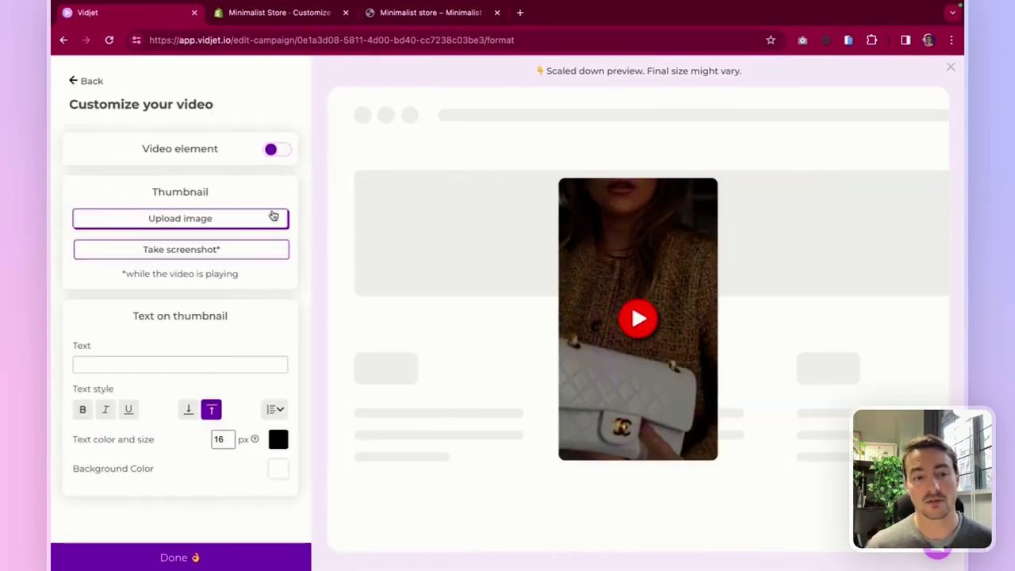
left_click(279, 150)
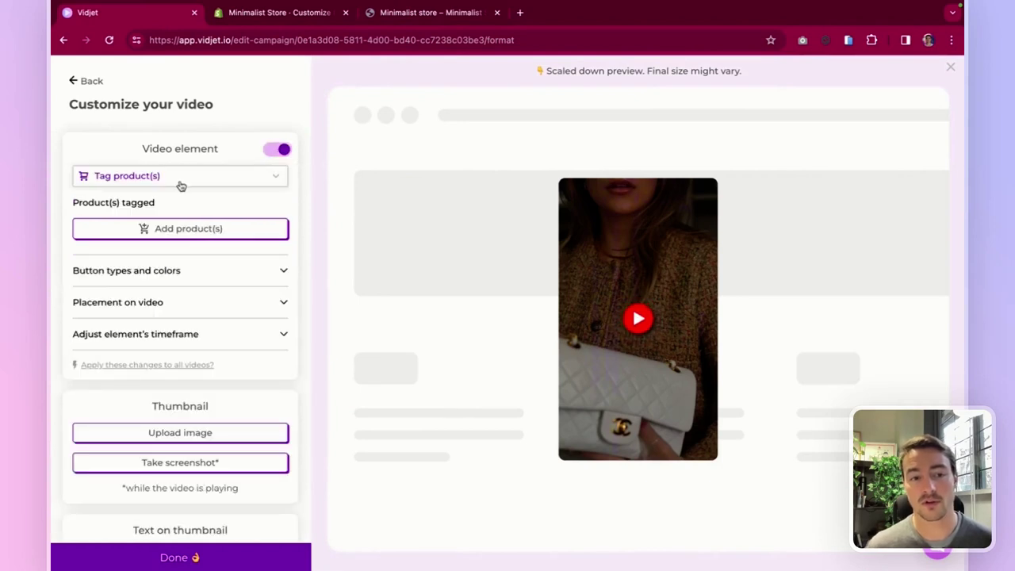